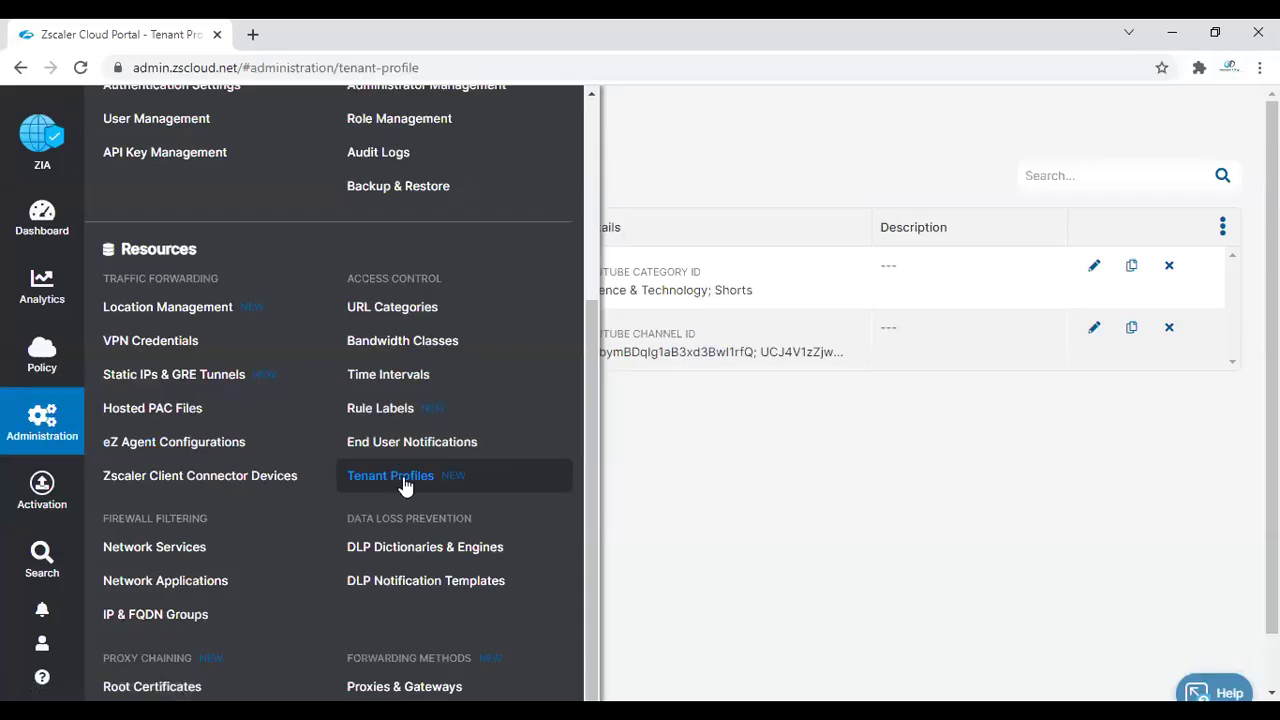
# Open the youtube-chn tenant profile from Tenant Profiles to view its three channel IDs.
pyautogui.click(416, 477)
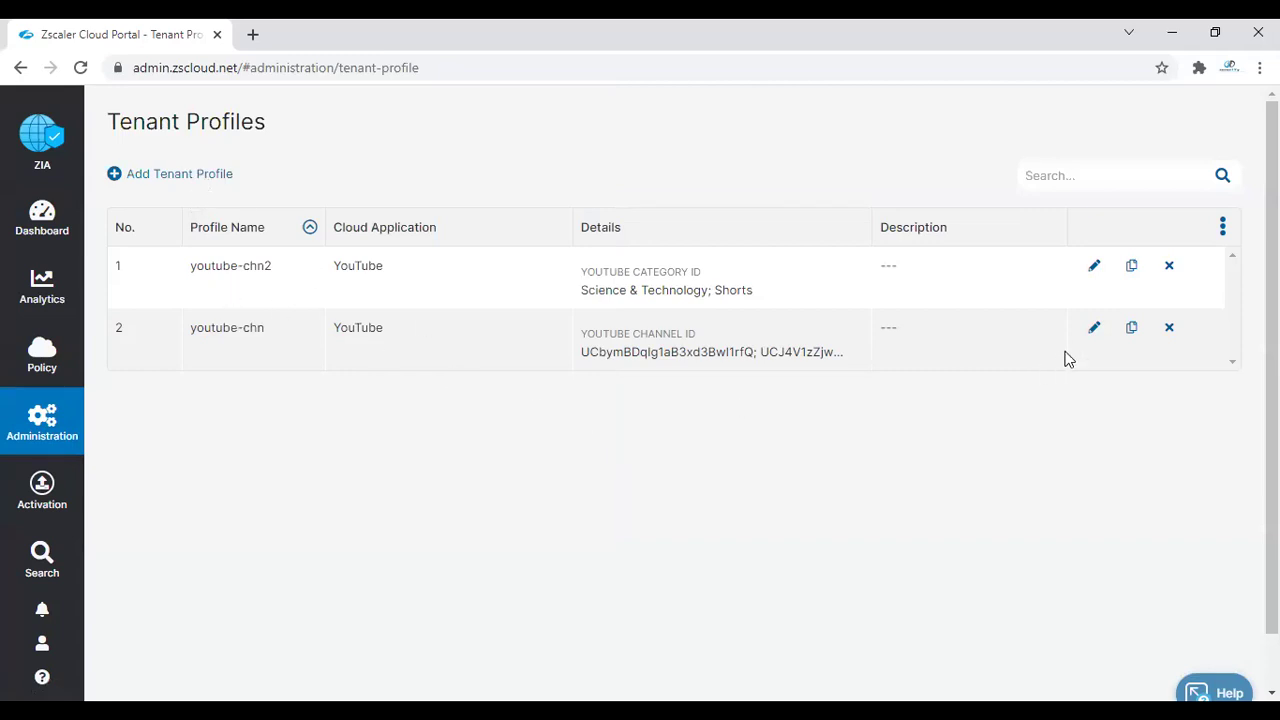
pyautogui.click(1094, 328)
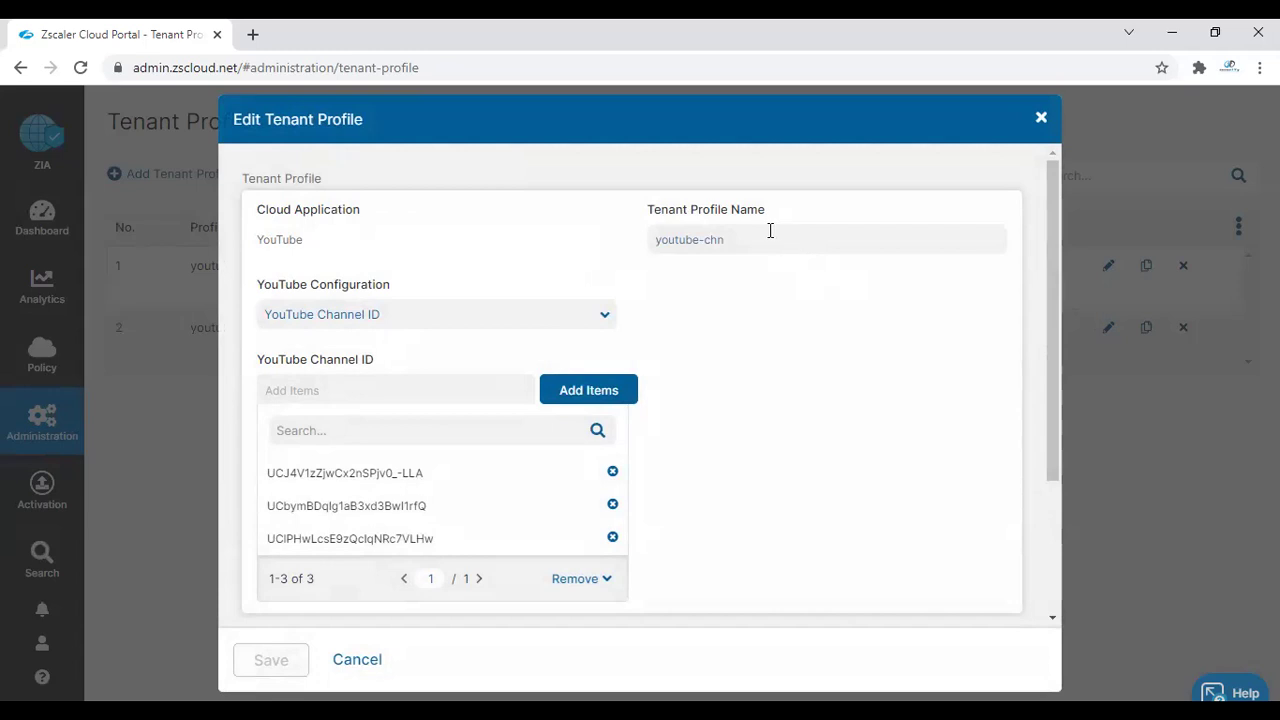
# Review the YouTube configuration types and first channel ID, then cancel the youtube-chn edit unsaved.
pyautogui.click(410, 321)
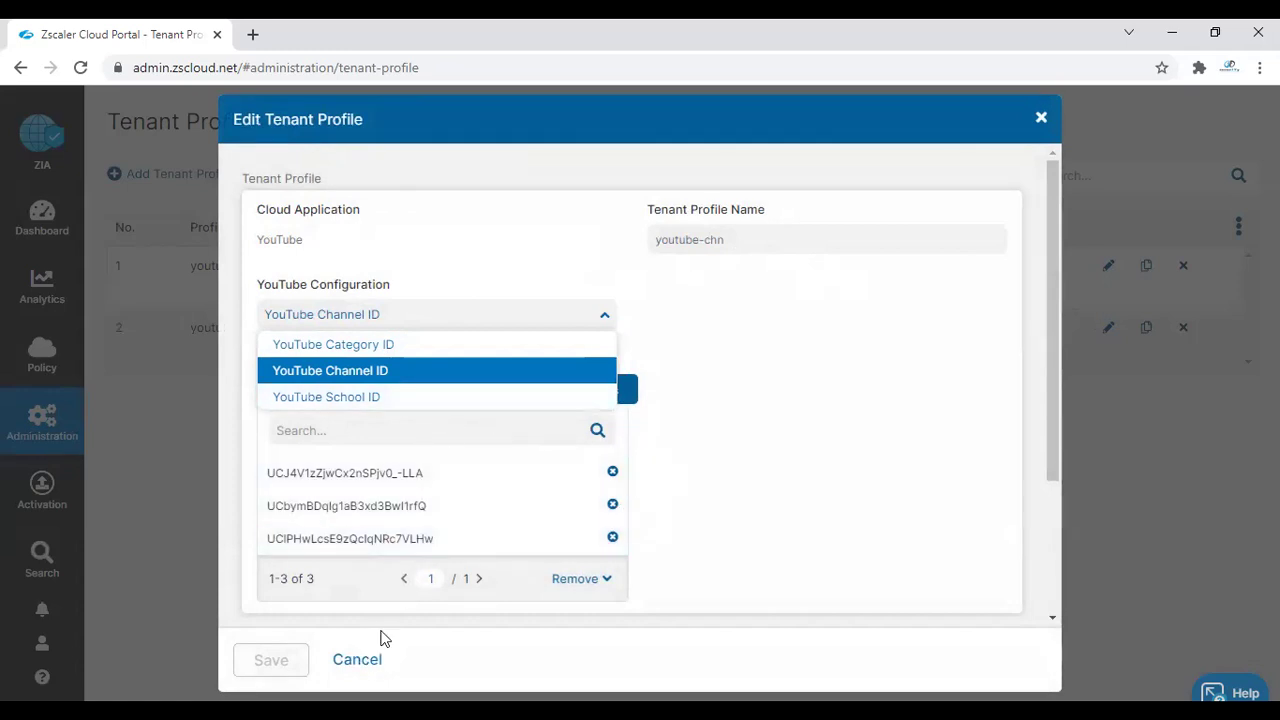
pyautogui.click(774, 441)
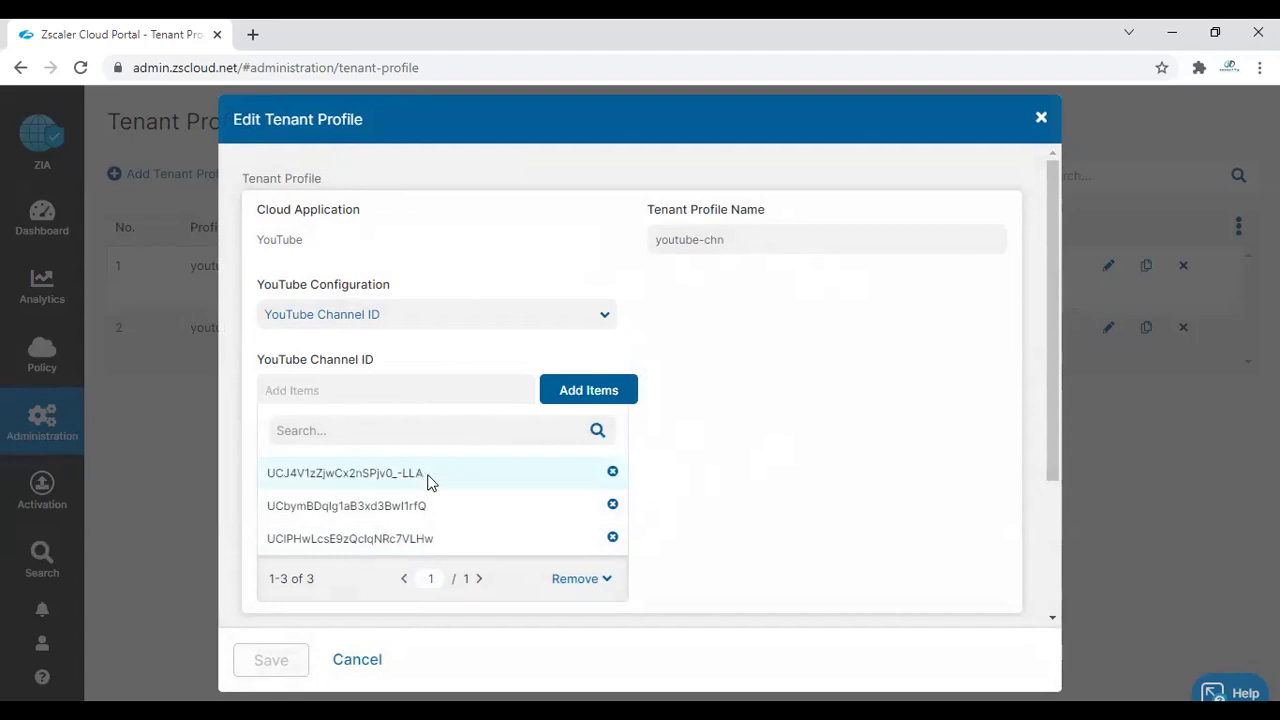
pyautogui.moveTo(430, 476); pyautogui.dragTo(272, 478)
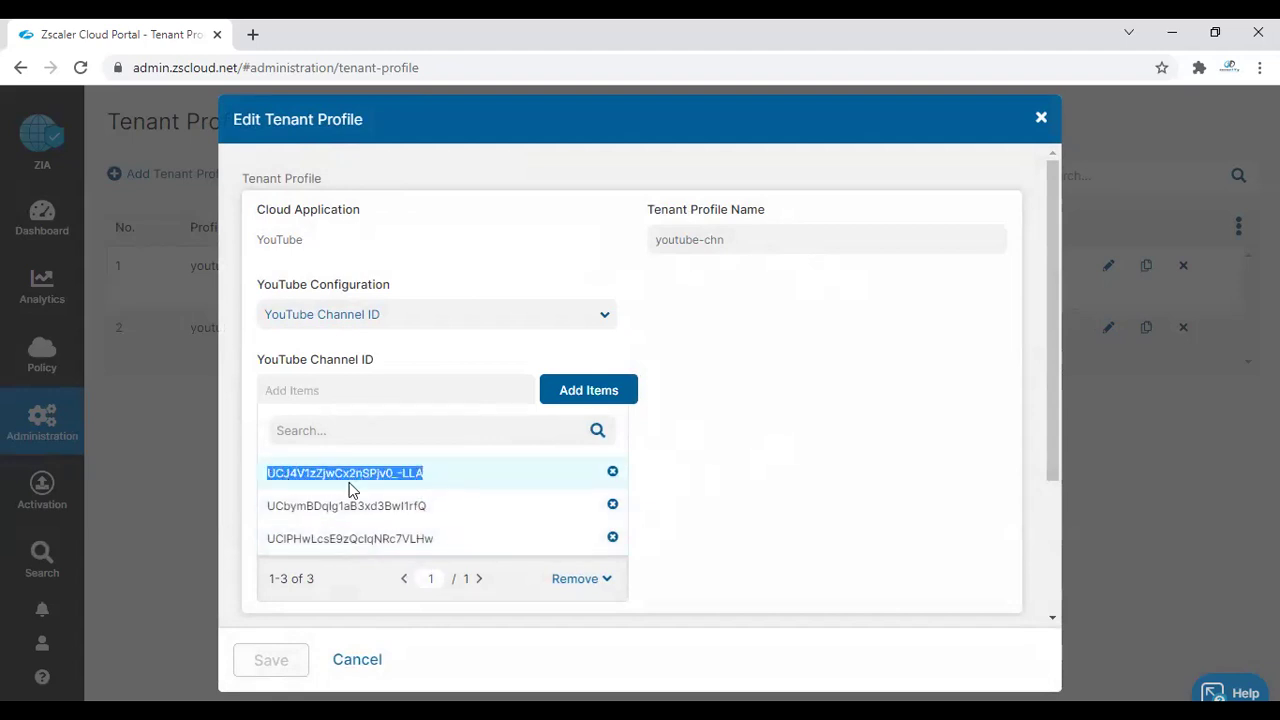
pyautogui.click(367, 662)
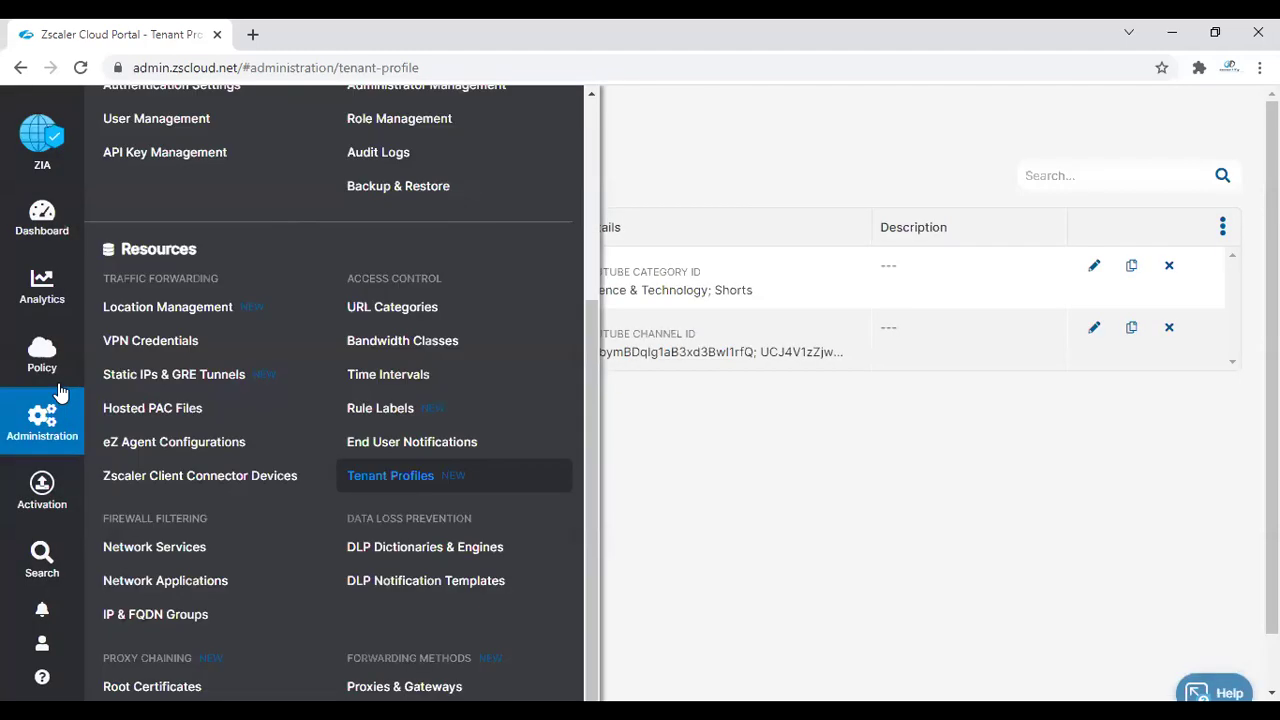
# Go to Policy > URL & Cloud App Control and show the Cloud App Control Policy rules.
pyautogui.moveTo(42, 352)
pyautogui.click(412, 178)
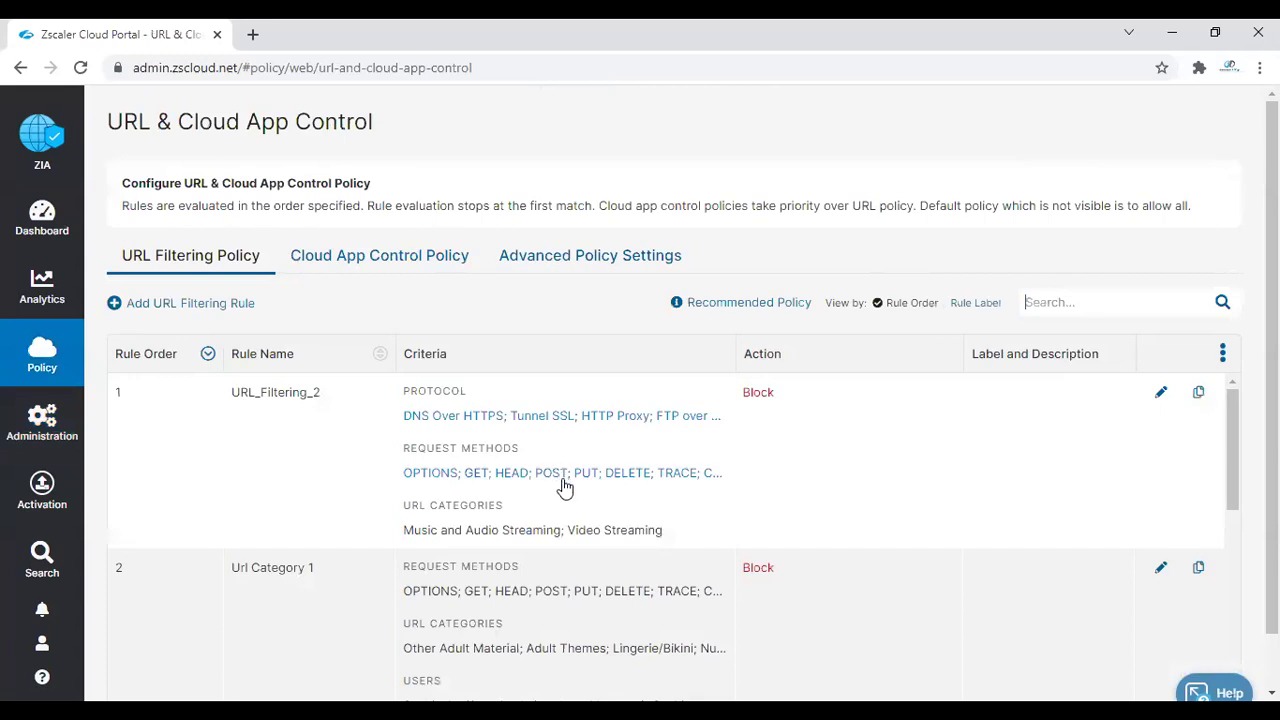
pyautogui.scroll(-2, 592, 510)
pyautogui.scroll(-5, 592, 510)
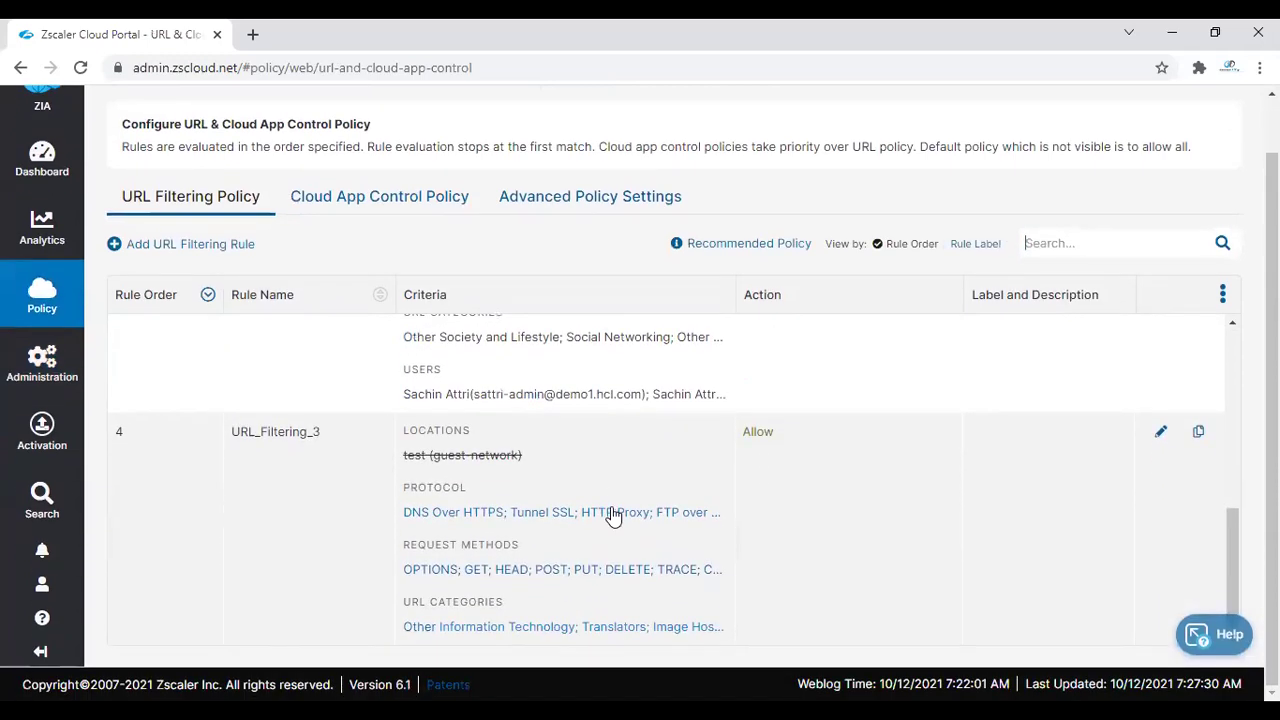
pyautogui.scroll(2, 617, 506)
pyautogui.click(440, 197)
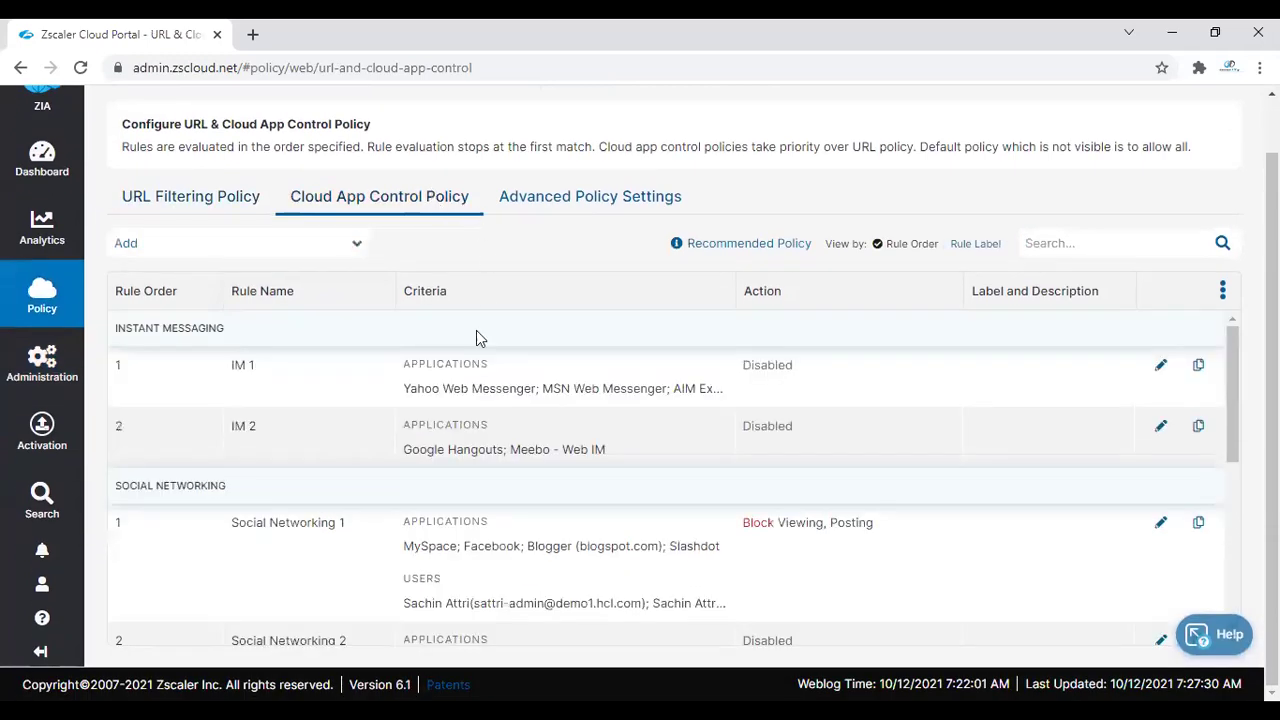
pyautogui.scroll(-3, 512, 476)
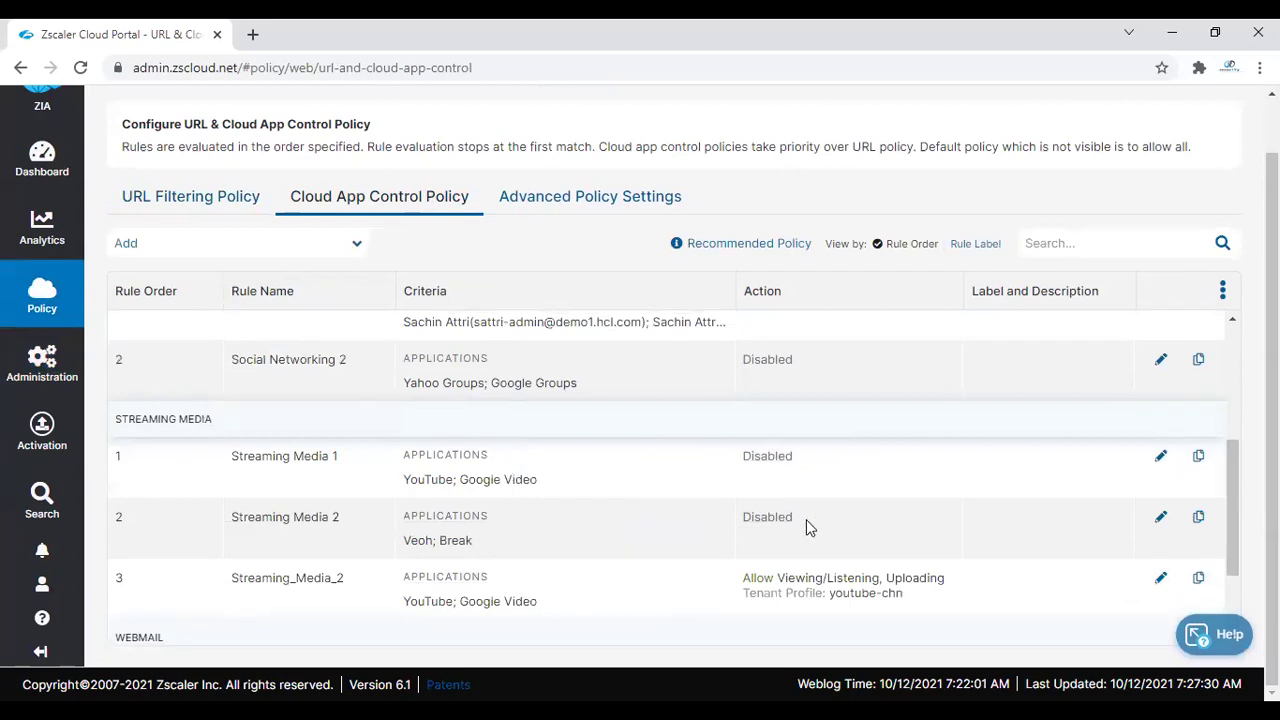
# Open Streaming_Media_2 and review its YouTube criteria, Allow actions and youtube-chn tenant profile.
pyautogui.click(1162, 580)
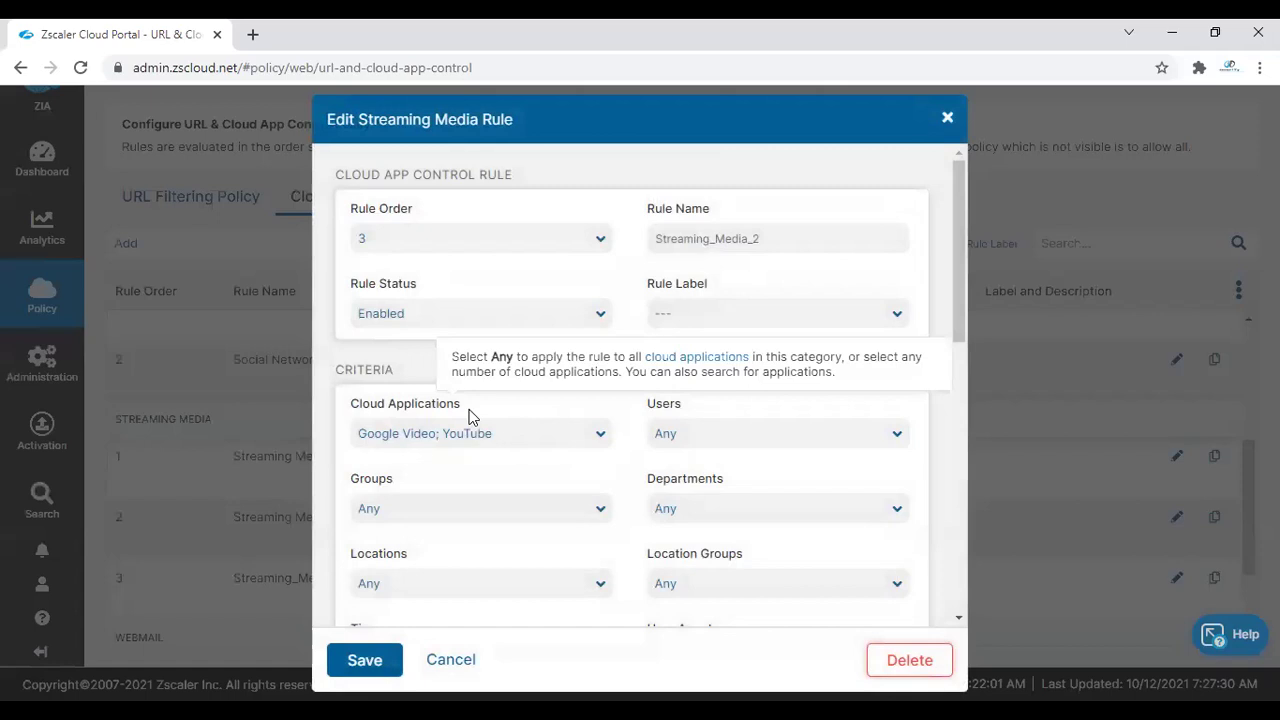
pyautogui.scroll(-3, 580, 420)
pyautogui.scroll(-1, 650, 415)
pyautogui.scroll(-2, 669, 424)
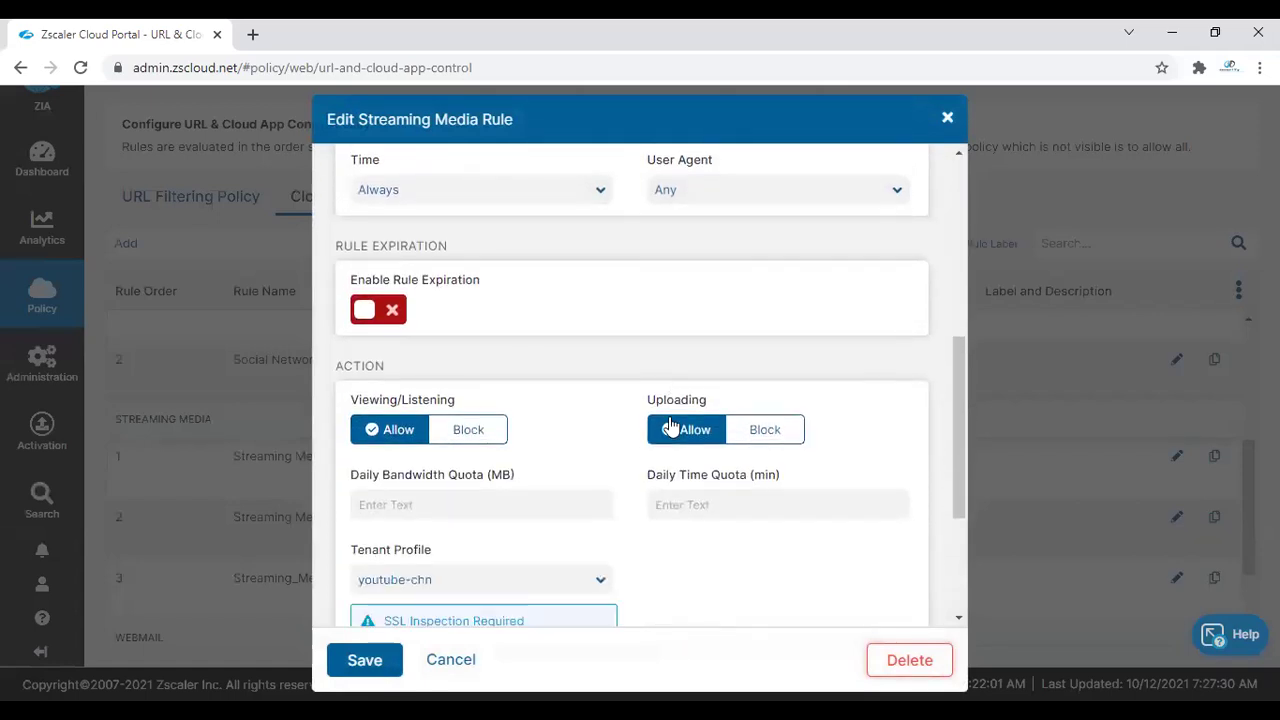
pyautogui.scroll(-1, 562, 510)
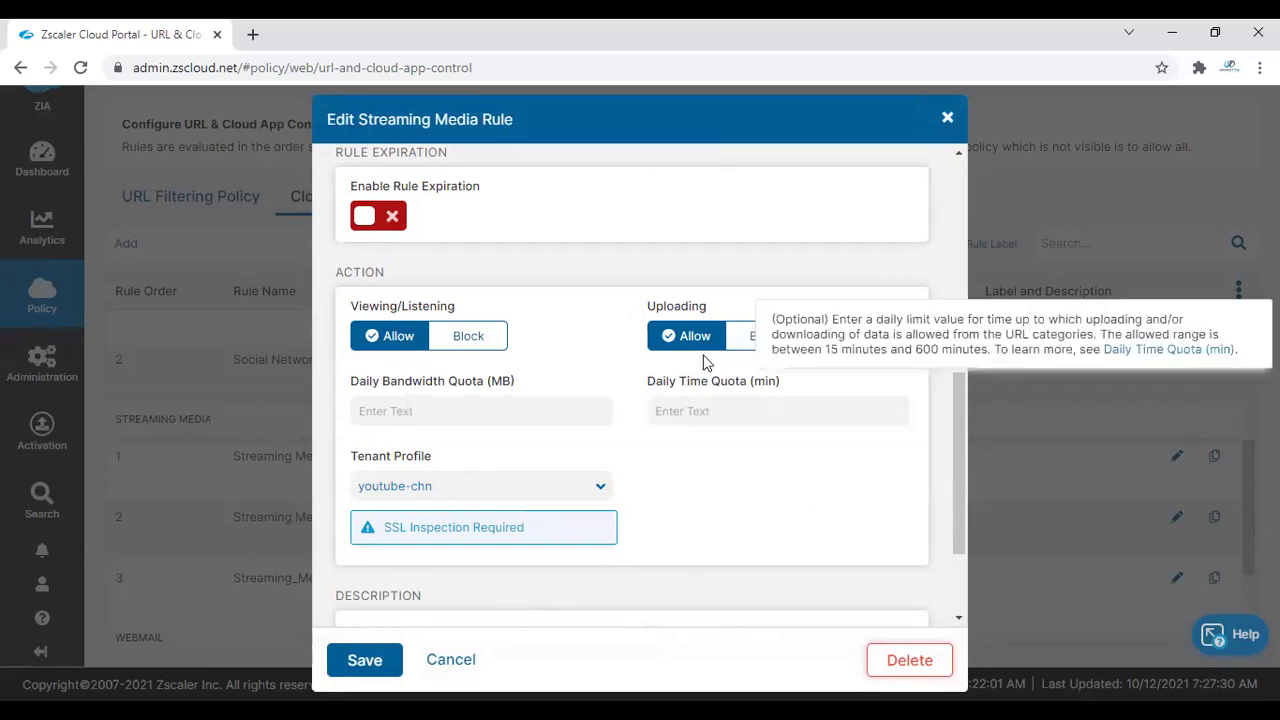
pyautogui.scroll(3, 584, 395)
pyautogui.scroll(2, 563, 423)
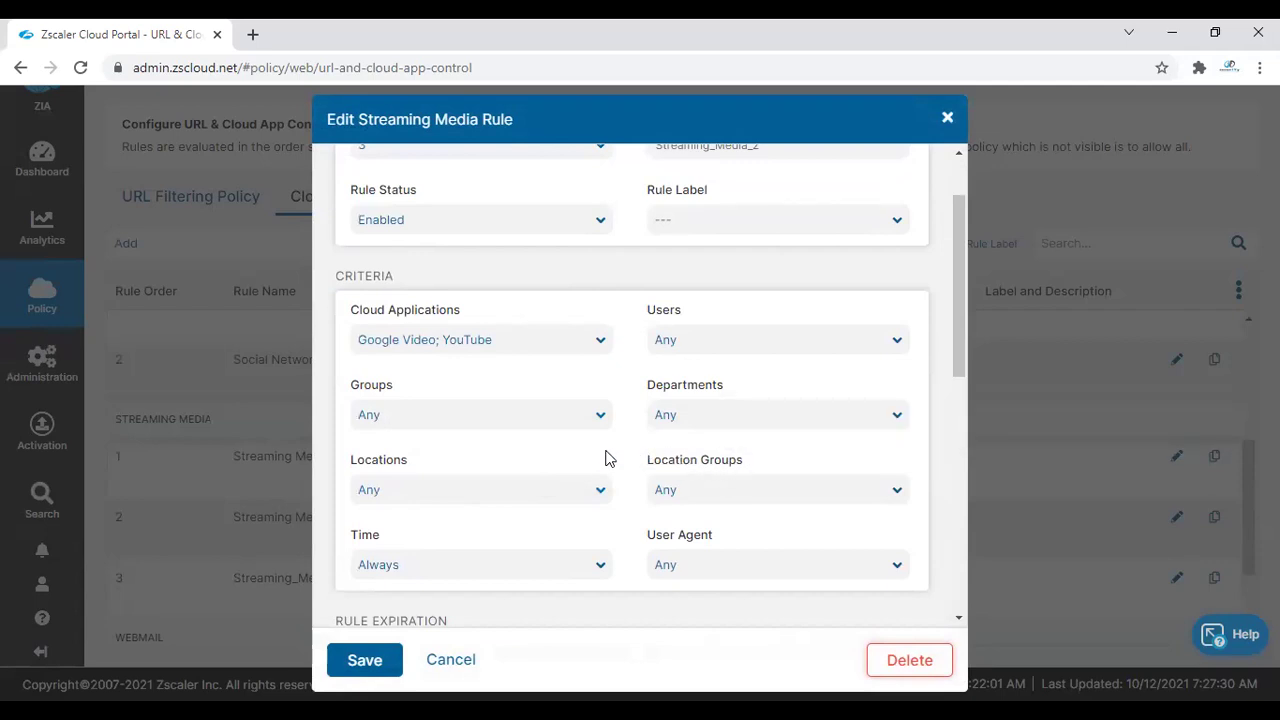
pyautogui.scroll(-5, 606, 457)
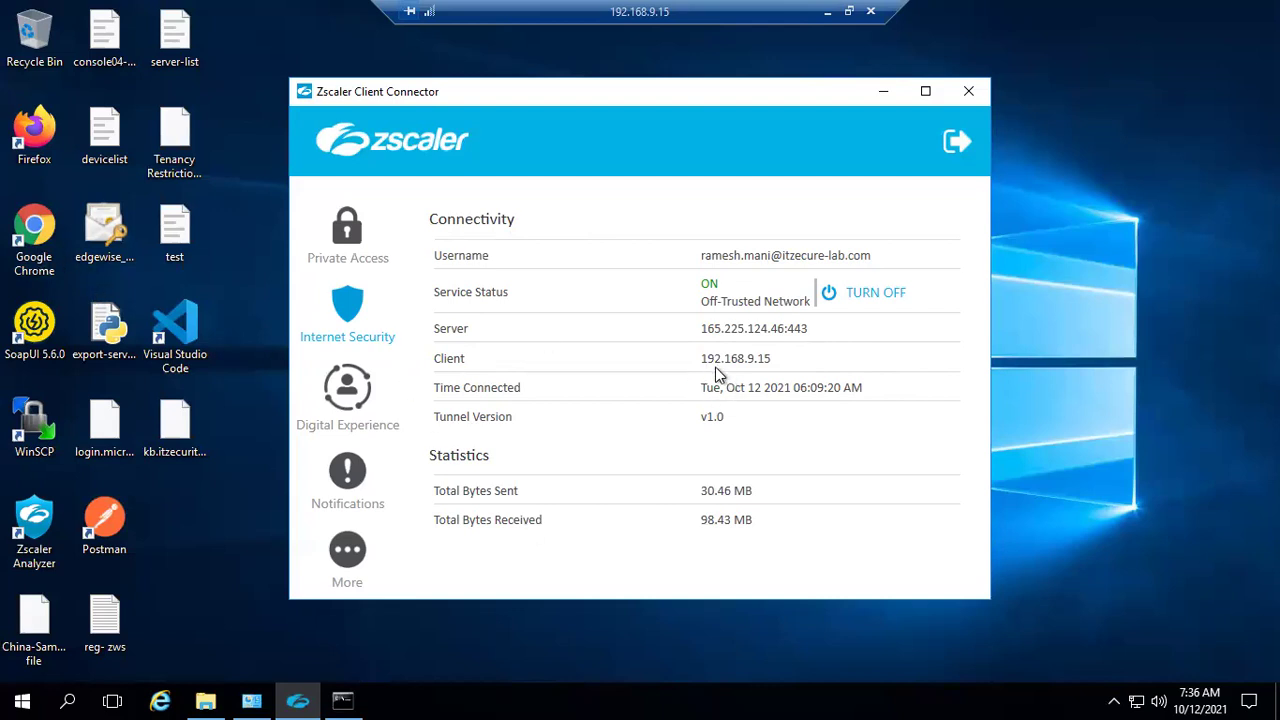
# Launch Google Chrome from its desktop shortcut.
pyautogui.doubleClick(14, 225)
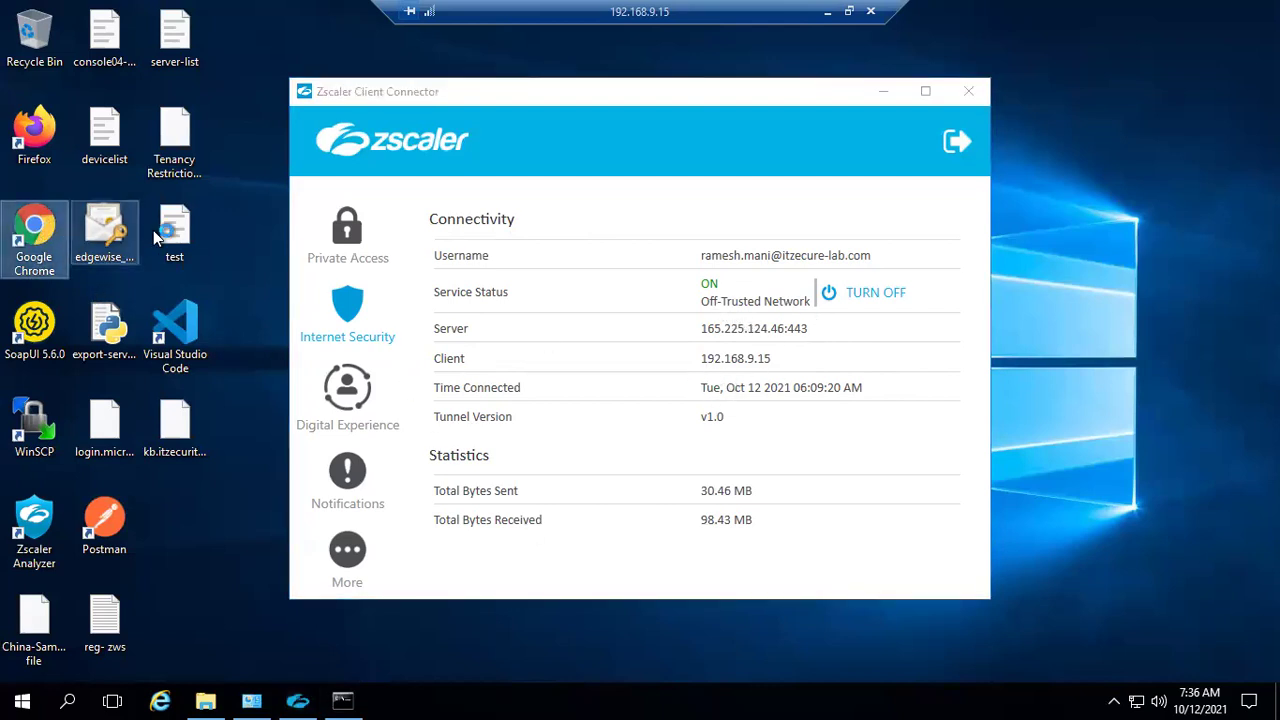
# Load youtube.com and open the Manike Mage Hithe video, which shows a you're-offline message.
pyautogui.write('youtube.com')
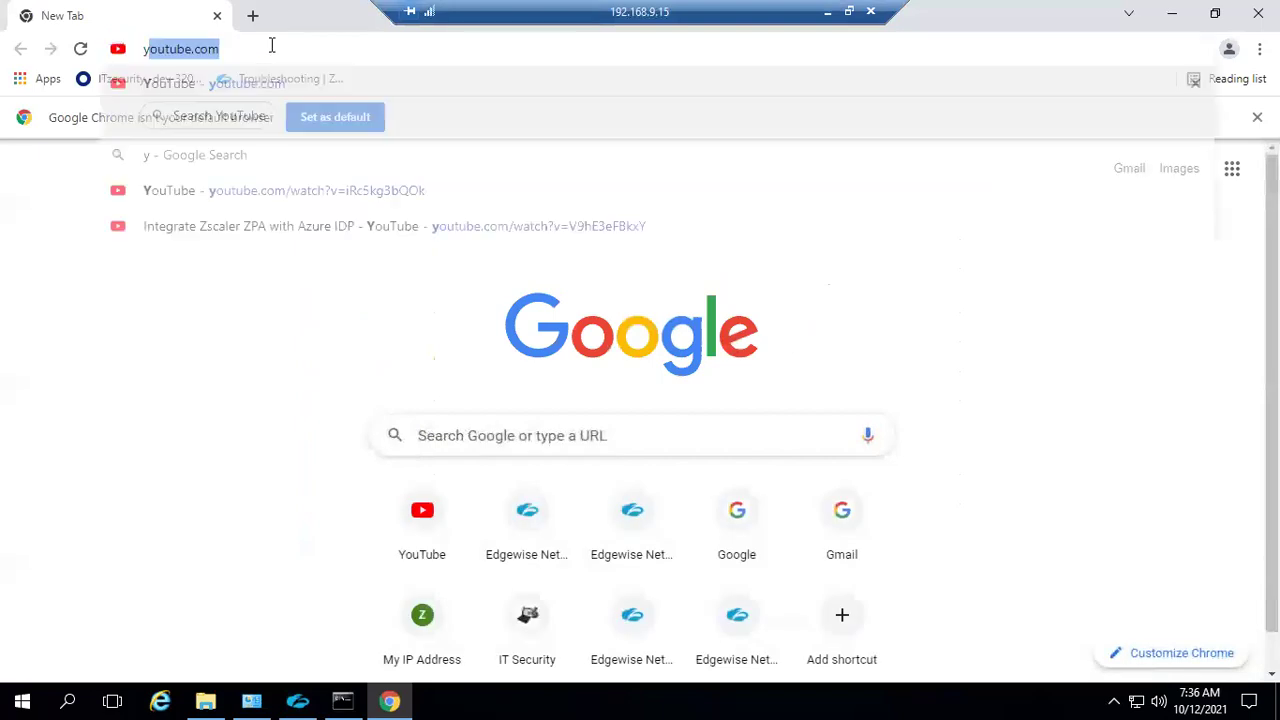
pyautogui.press('Return')
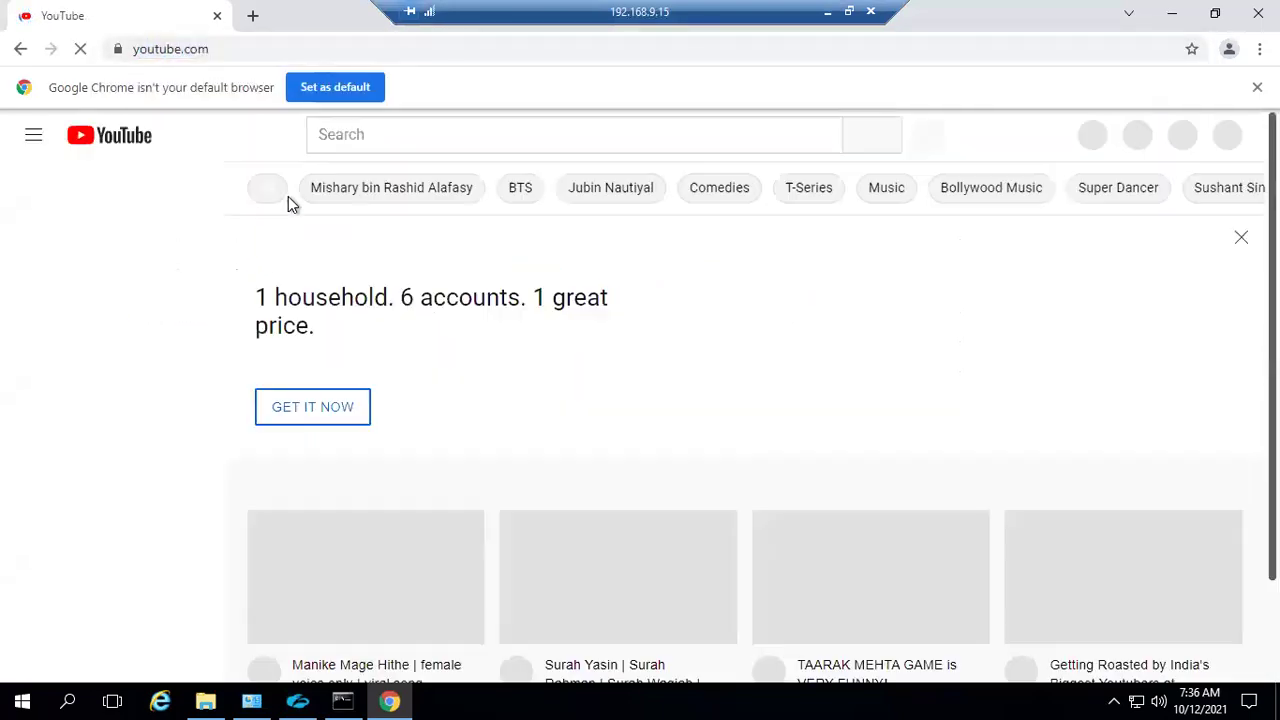
pyautogui.scroll(-3, 314, 207)
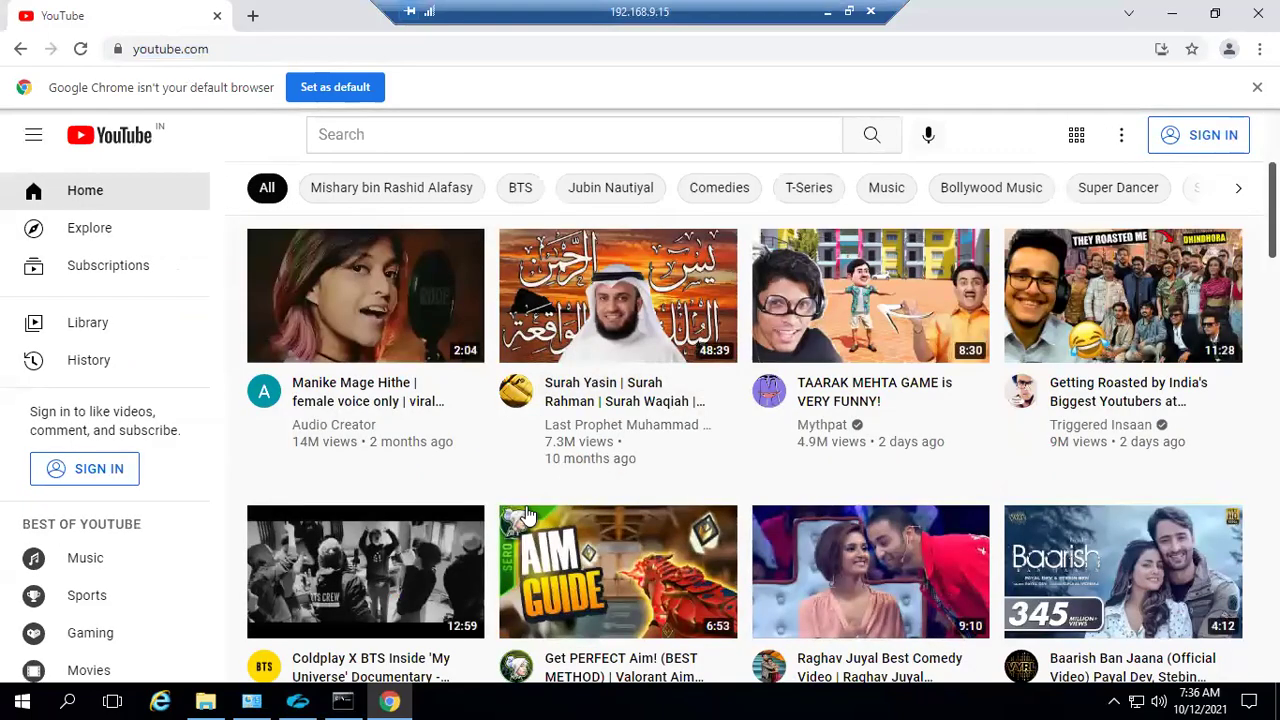
pyautogui.scroll(-4, 620, 460)
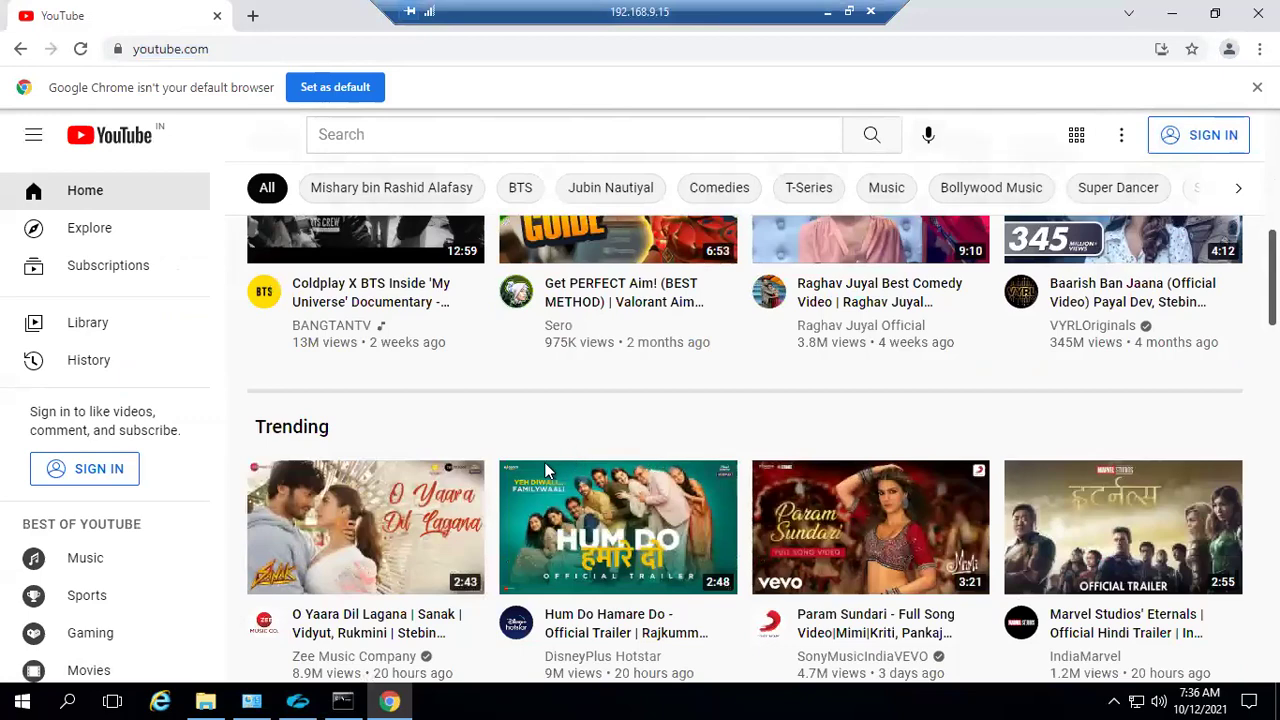
pyautogui.scroll(3, 443, 400)
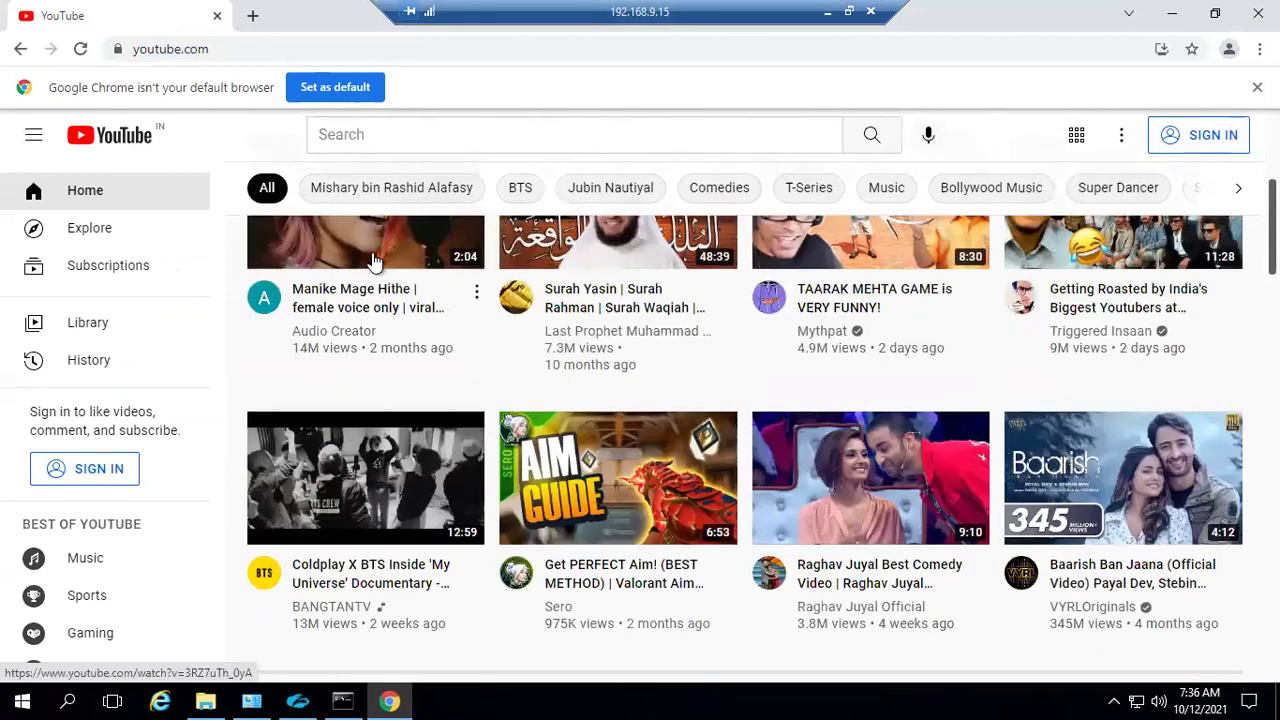
pyautogui.click(374, 247)
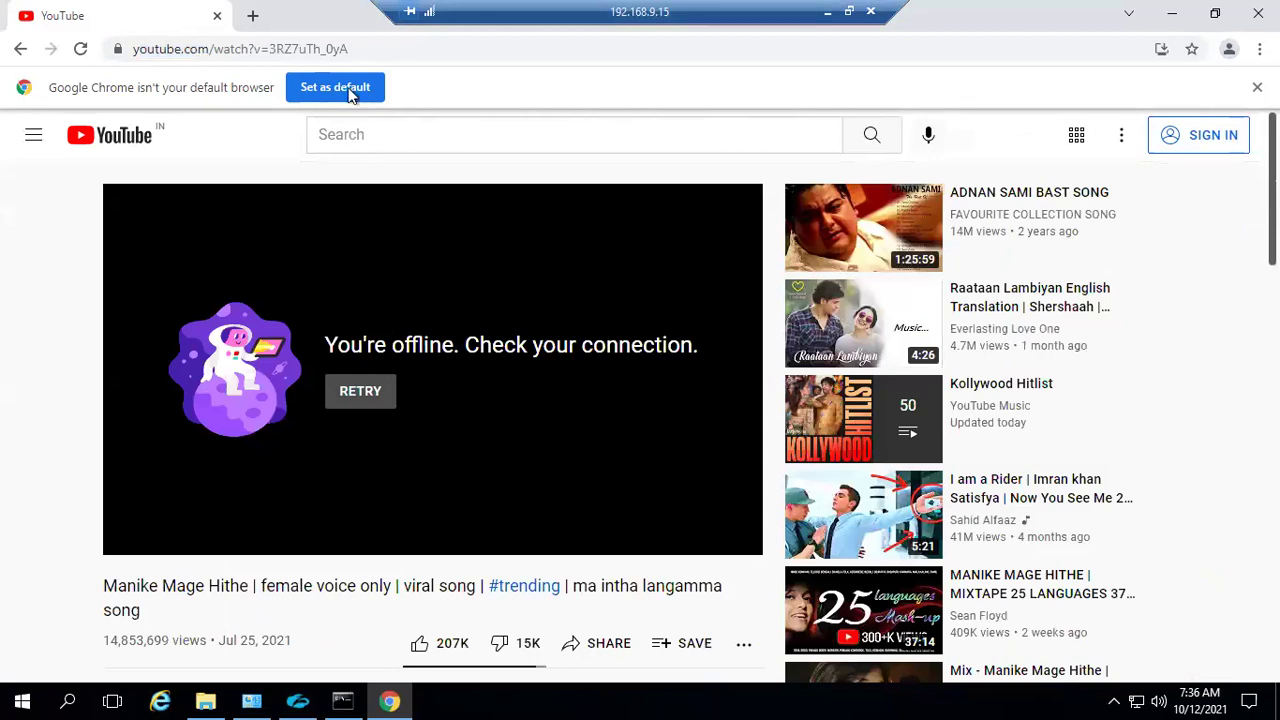
# Replace watch?v=3RZ7uTh_0yA in the address with itzecurity to load the IT Zecurity channel.
pyautogui.click(360, 49)
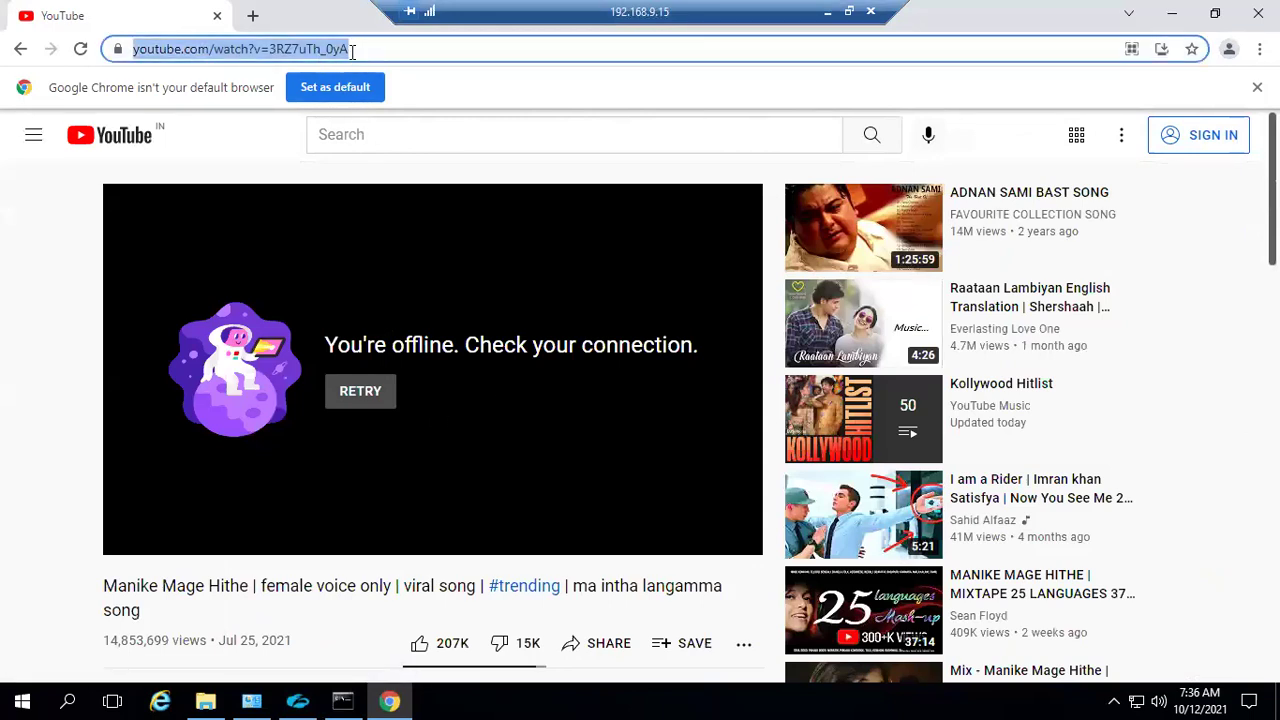
pyautogui.doubleClick(352, 52)
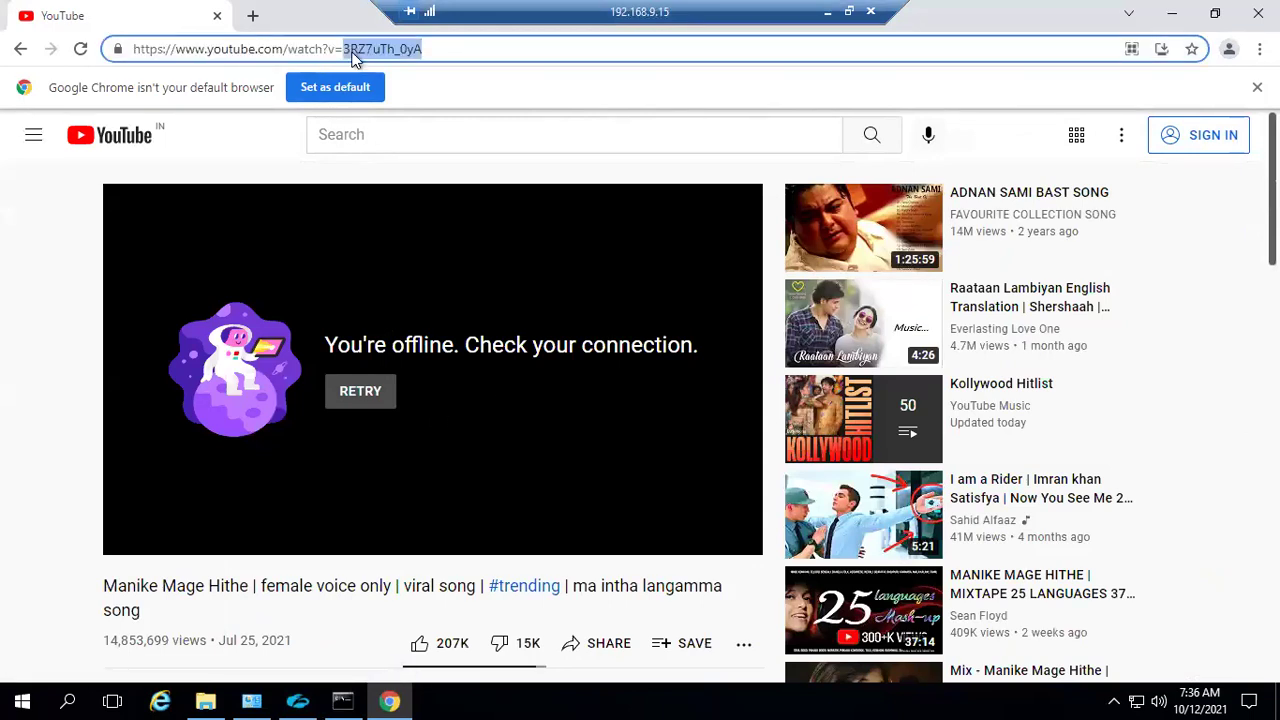
pyautogui.click(442, 47)
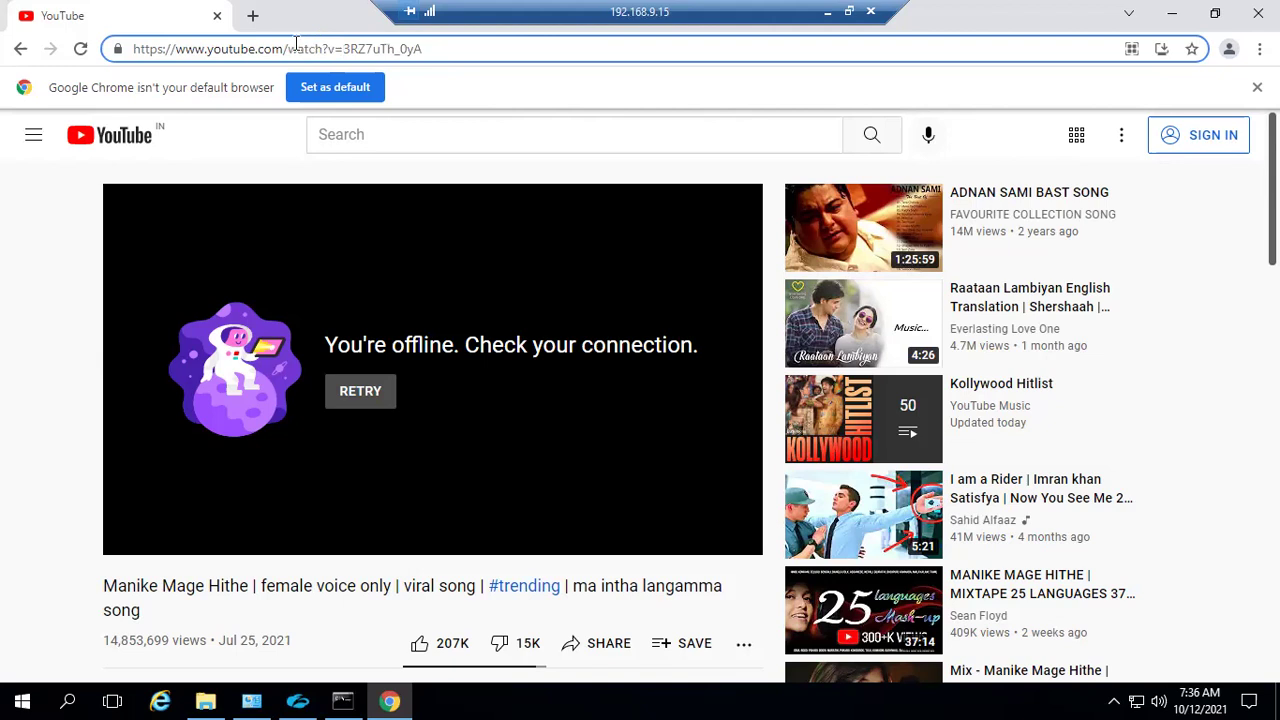
pyautogui.moveTo(290, 48); pyautogui.dragTo(424, 50)
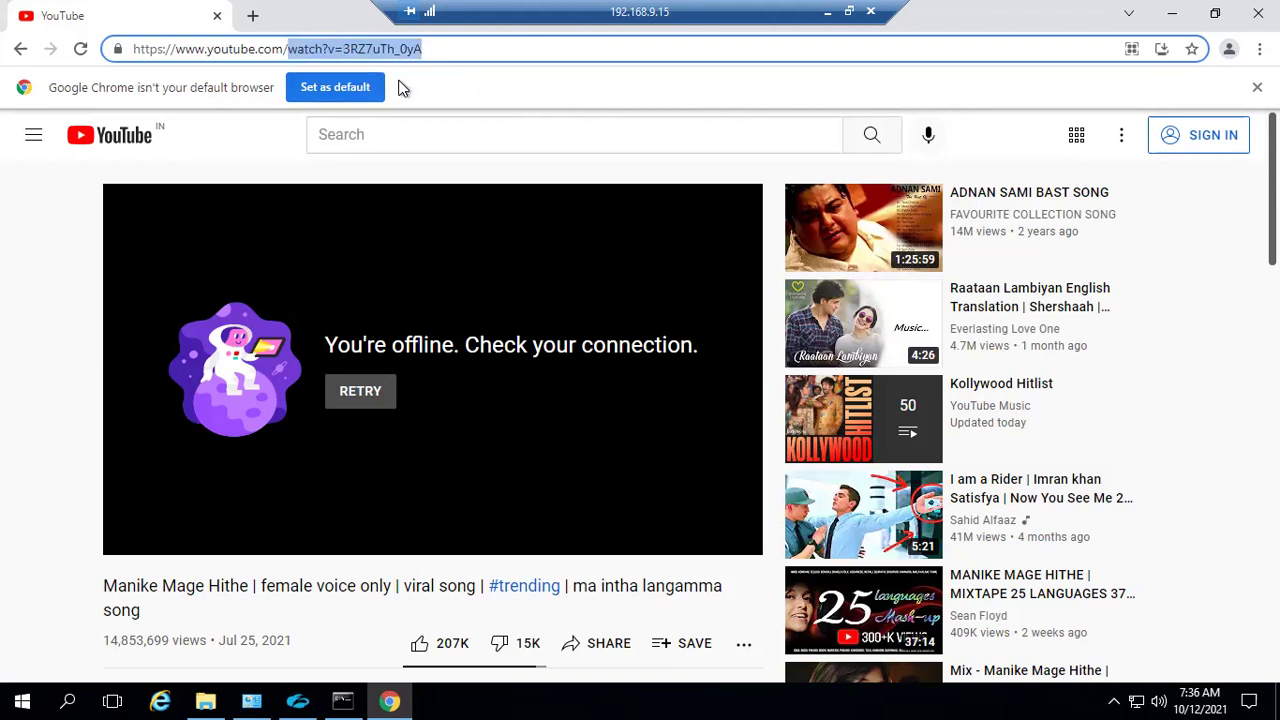
pyautogui.write('itzecurit')
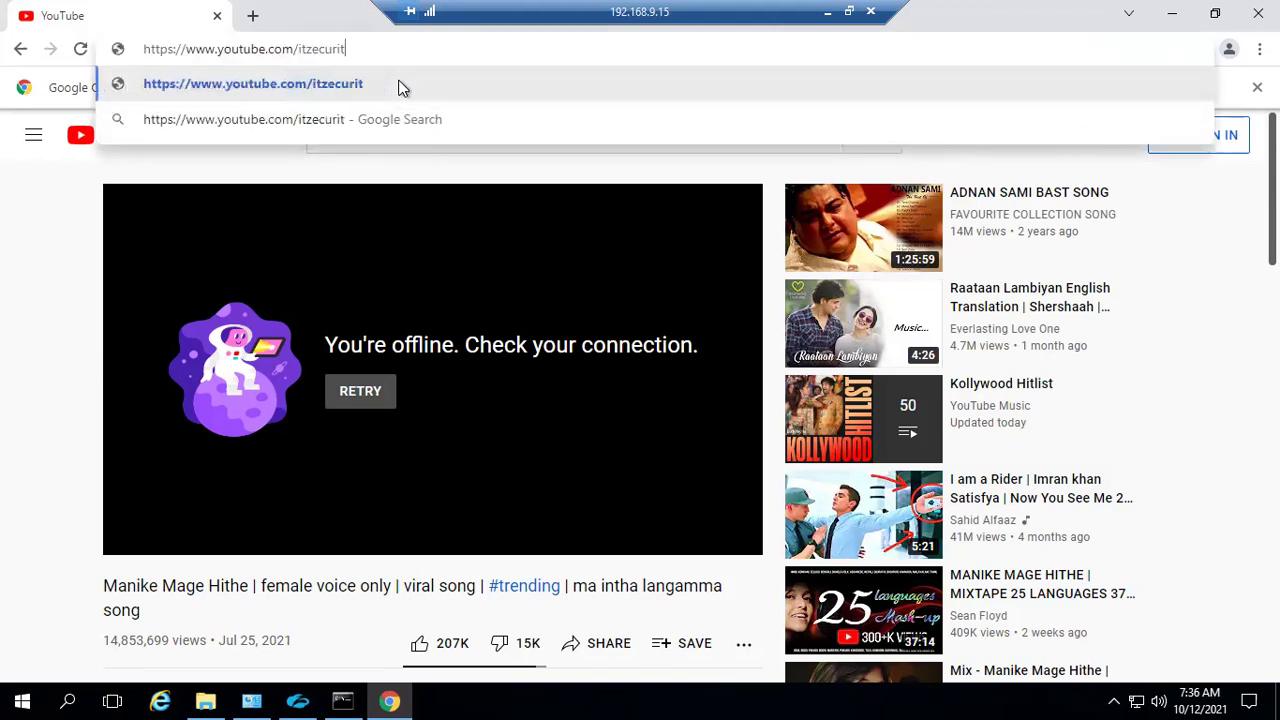
pyautogui.write('y')
pyautogui.press('Return')
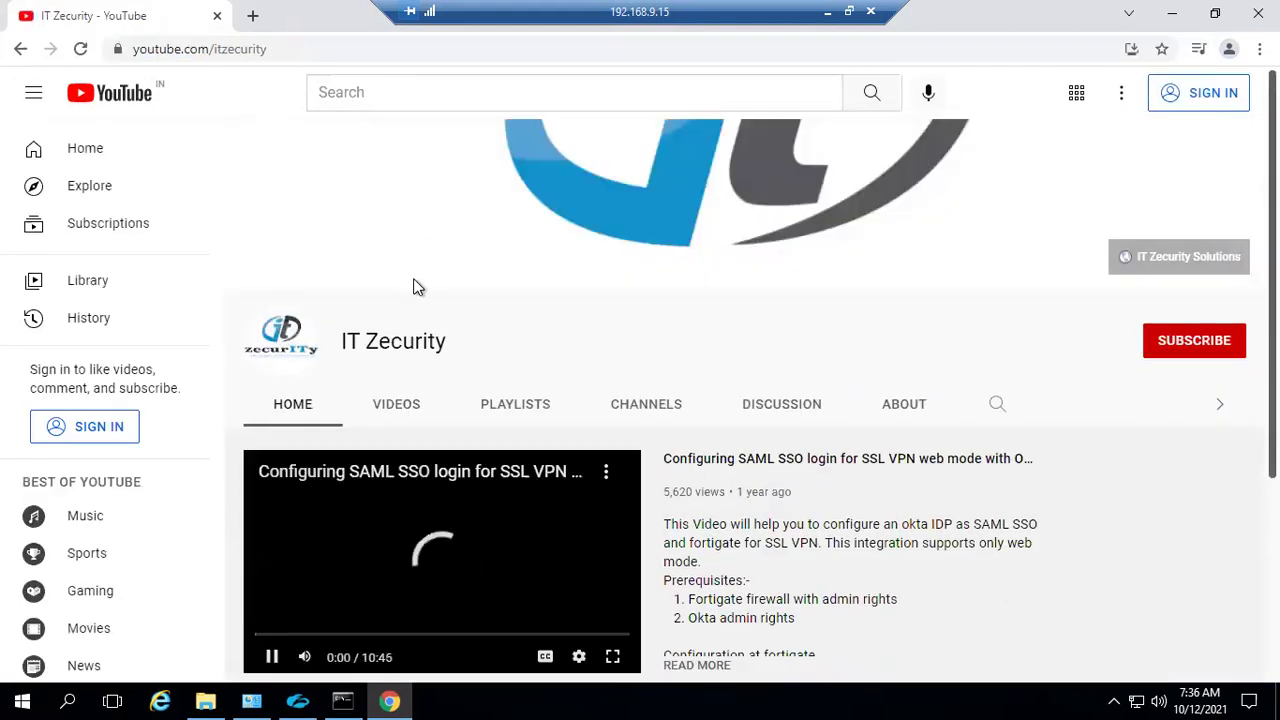
# Mute the playing IT Zecurity video and open the IT Zecurity channel page.
pyautogui.scroll(-3, 440, 505)
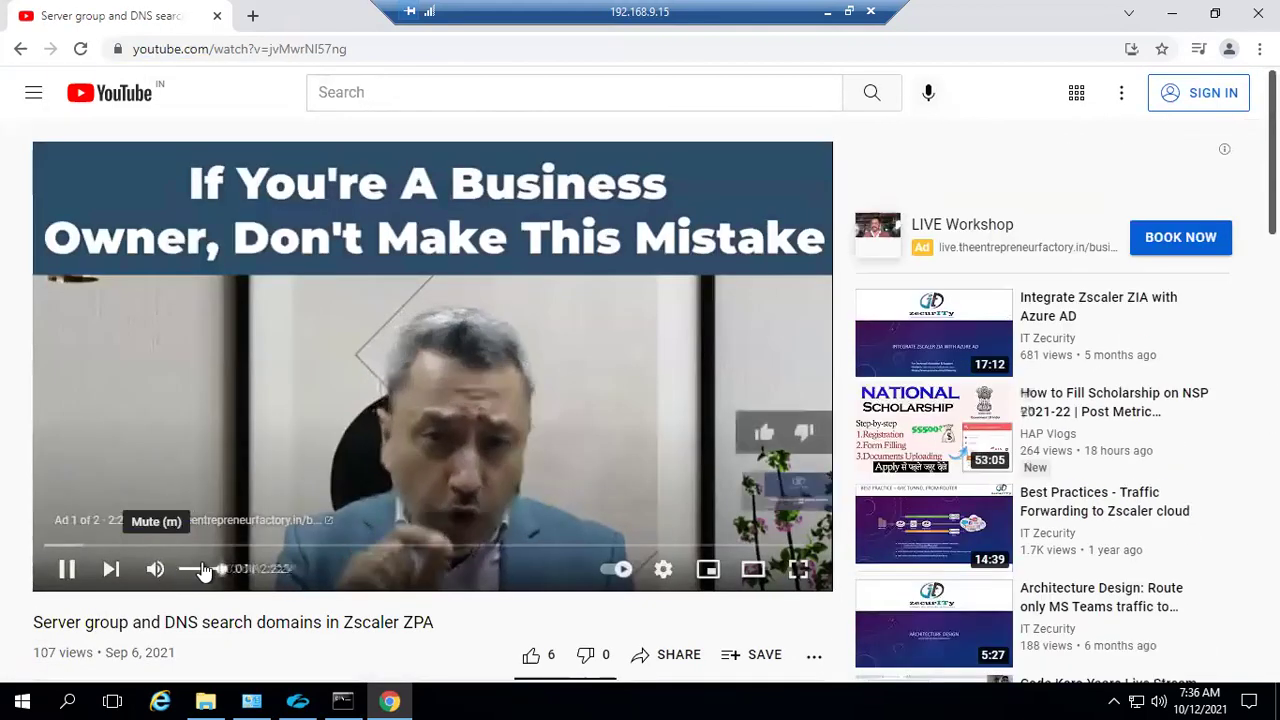
pyautogui.click(155, 569)
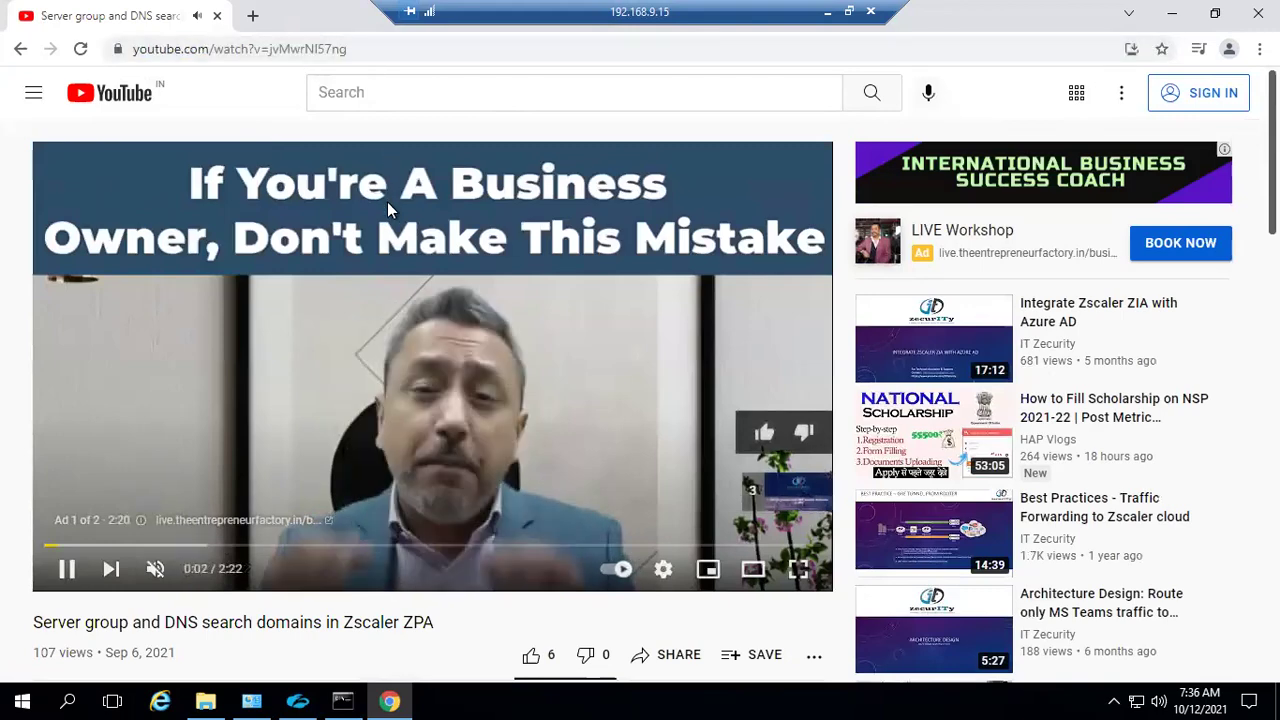
pyautogui.scroll(-5, 290, 620)
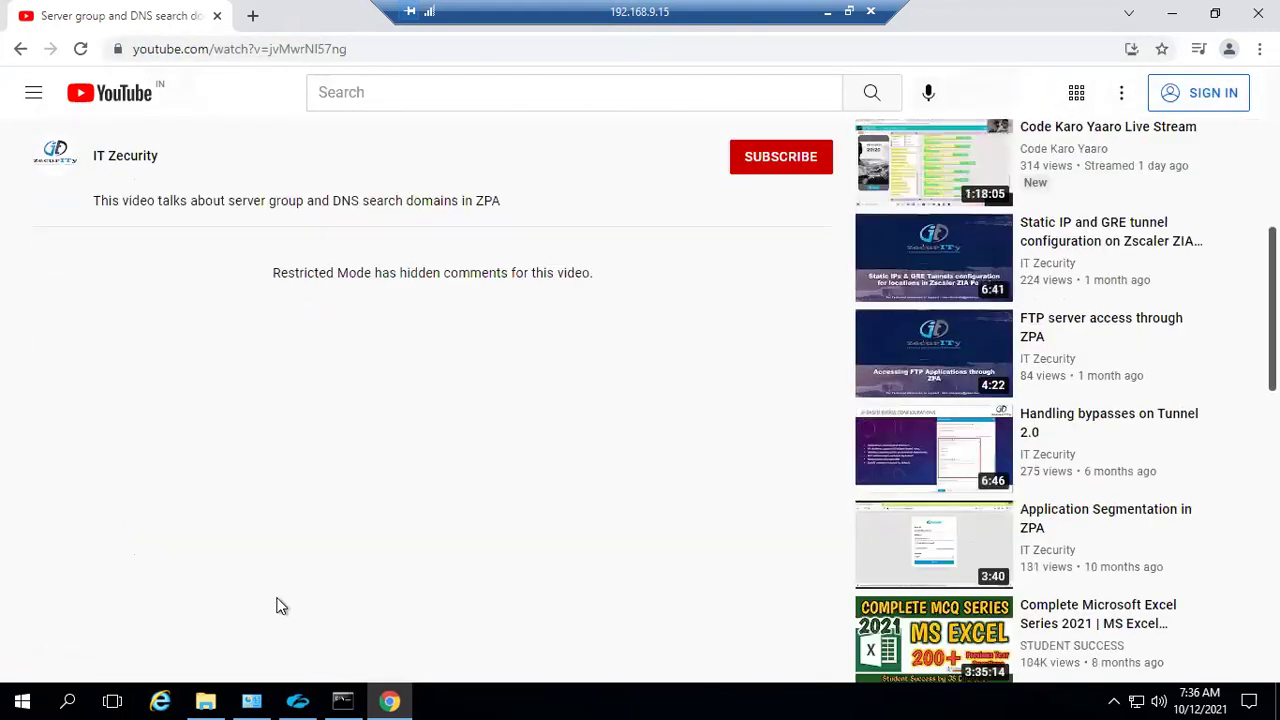
pyautogui.click(107, 160)
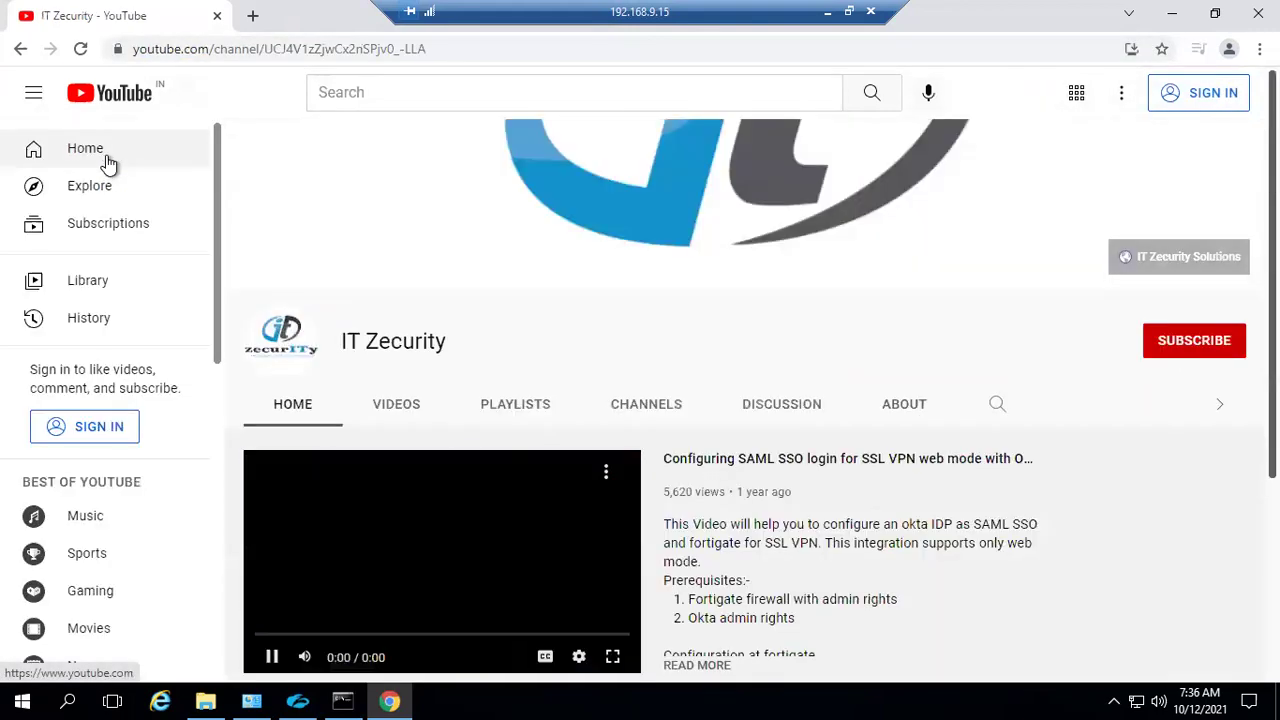
# Inspect the channel's ID address, pause the featured video and return to the YouTube home page.
pyautogui.doubleClick(418, 48)
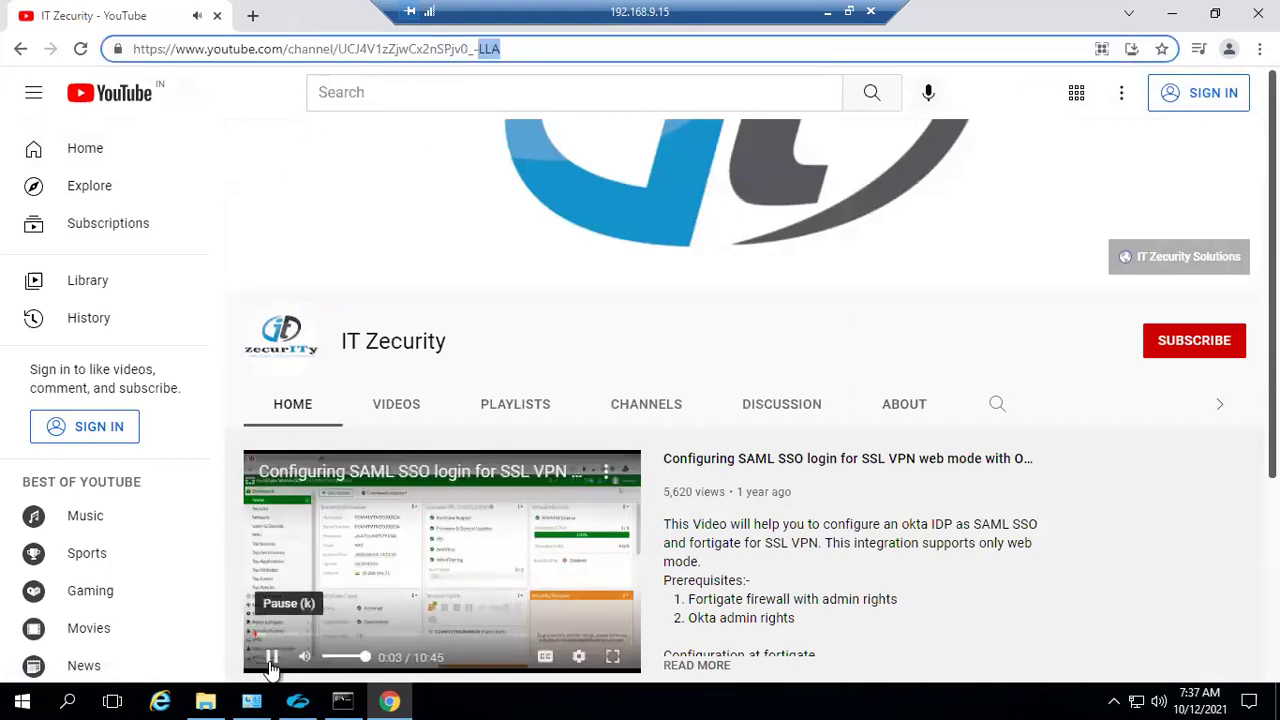
pyautogui.click(271, 656)
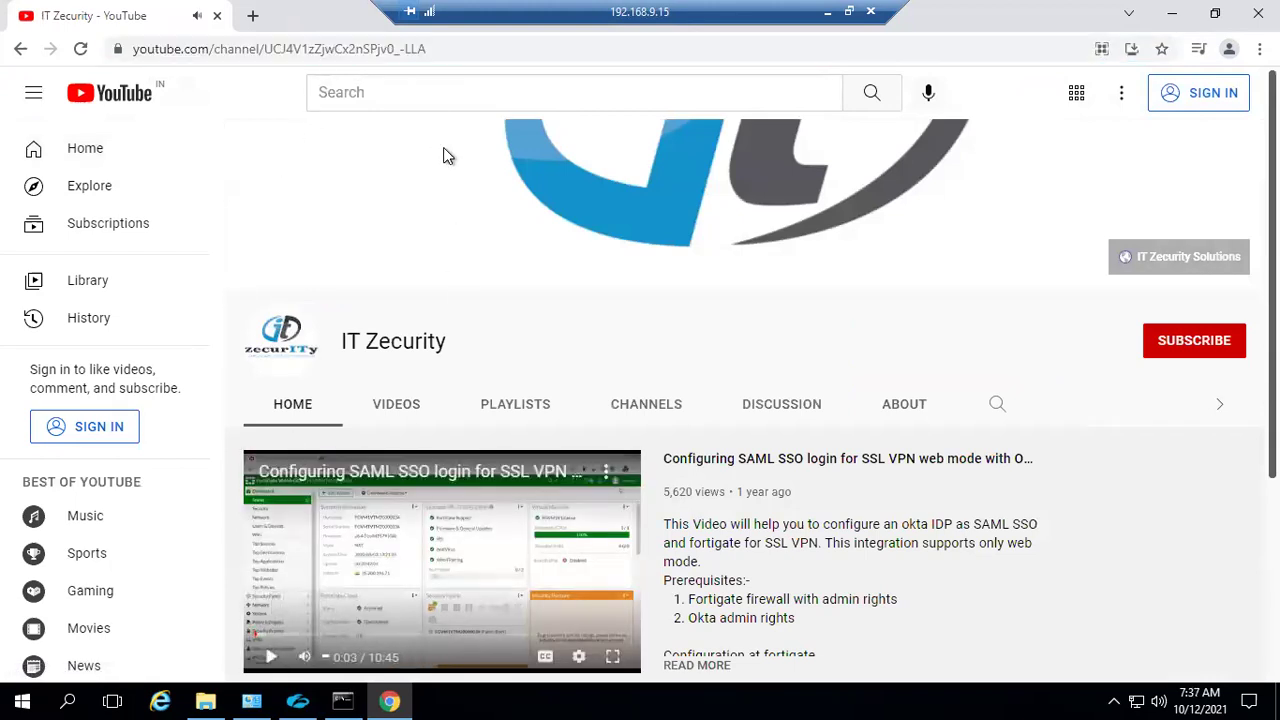
pyautogui.click(268, 50)
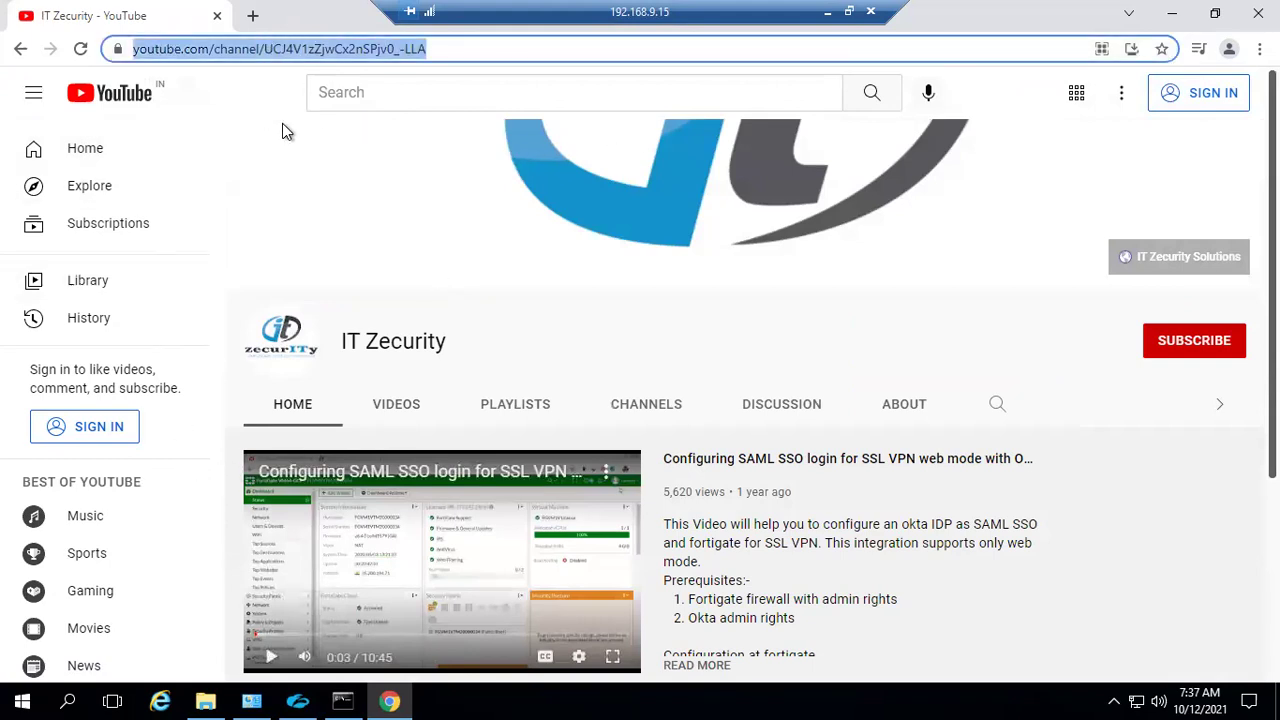
pyautogui.click(118, 152)
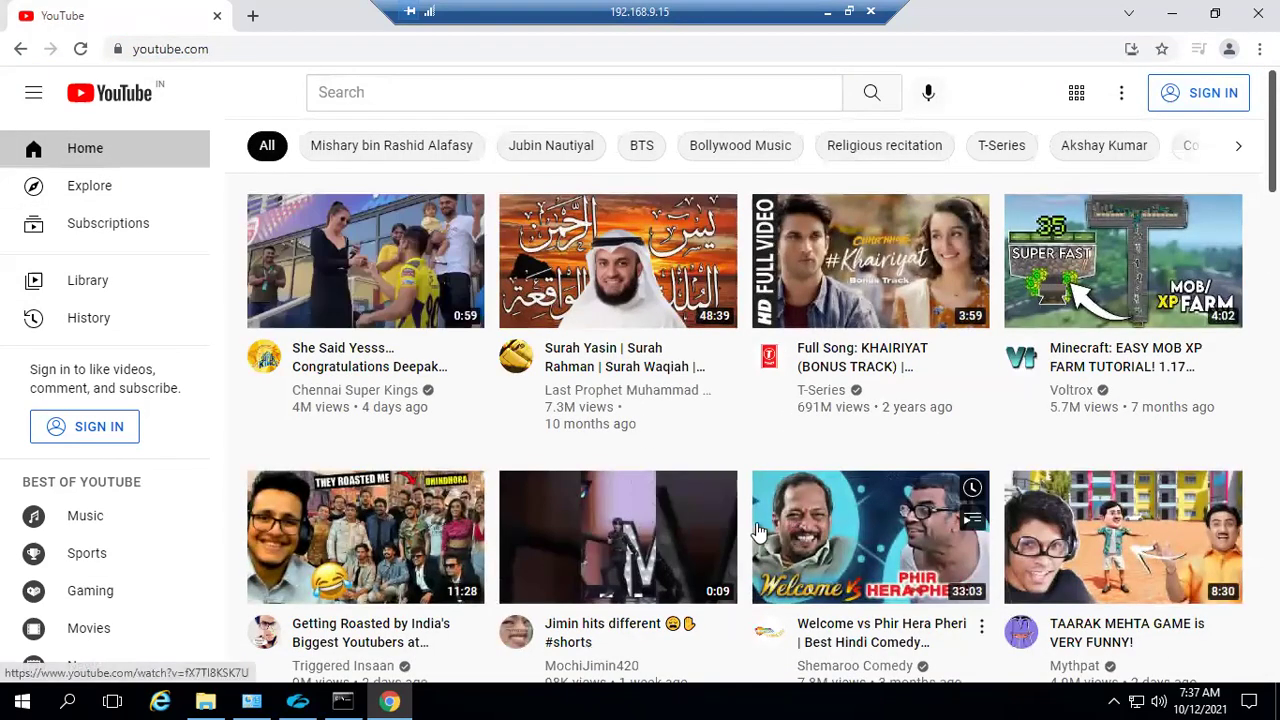
# Open the Welcome vs Phir Hera Pheri video from the home feed.
pyautogui.click(795, 537)
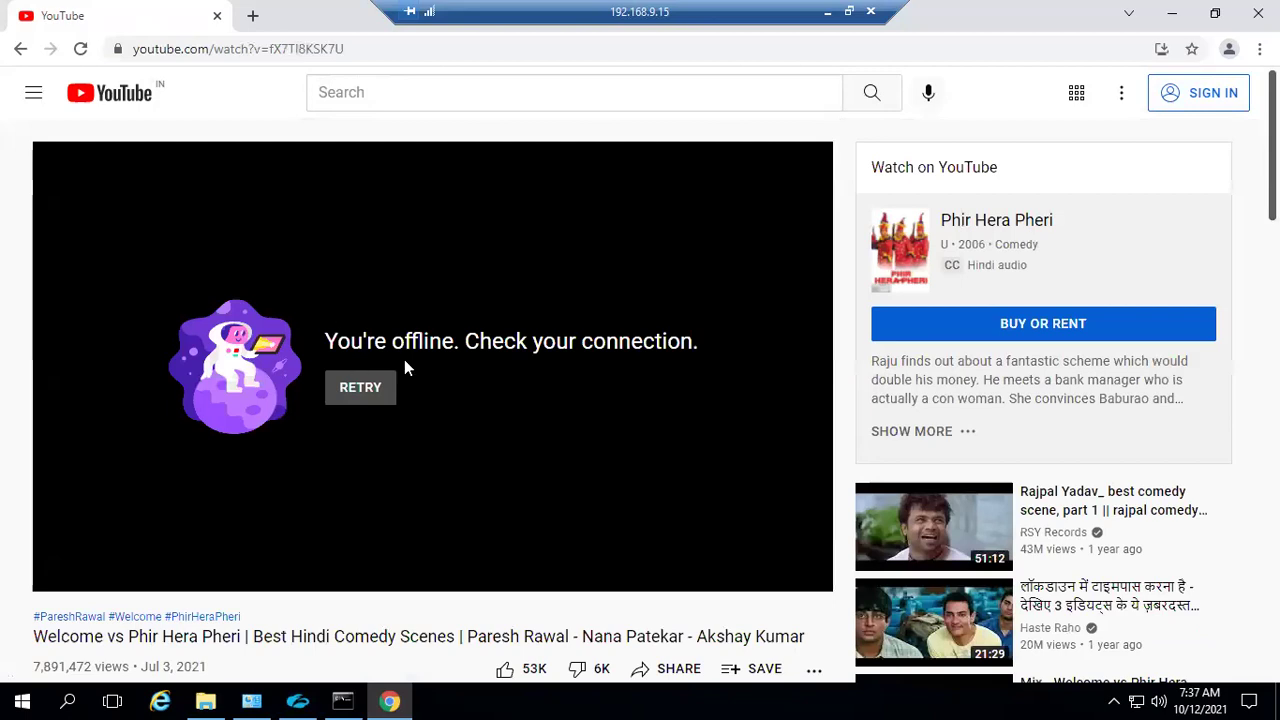